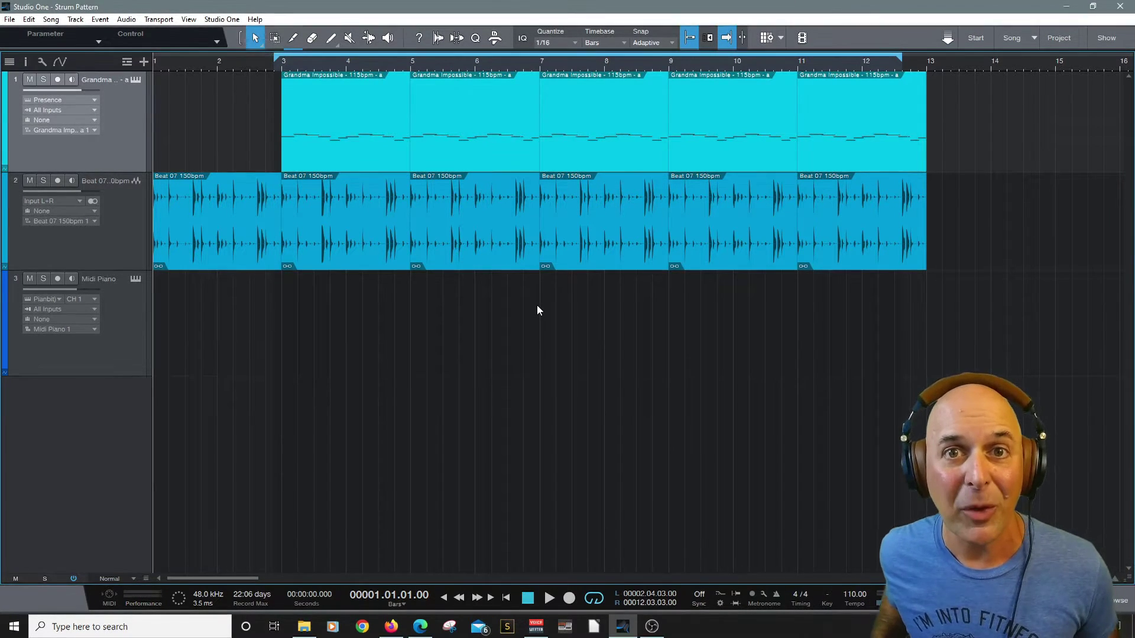
Step: Play the song, raise the Grandma Impossible track's volume to +3.1 dB, then stop playback
{"action": "key", "text": "space"}
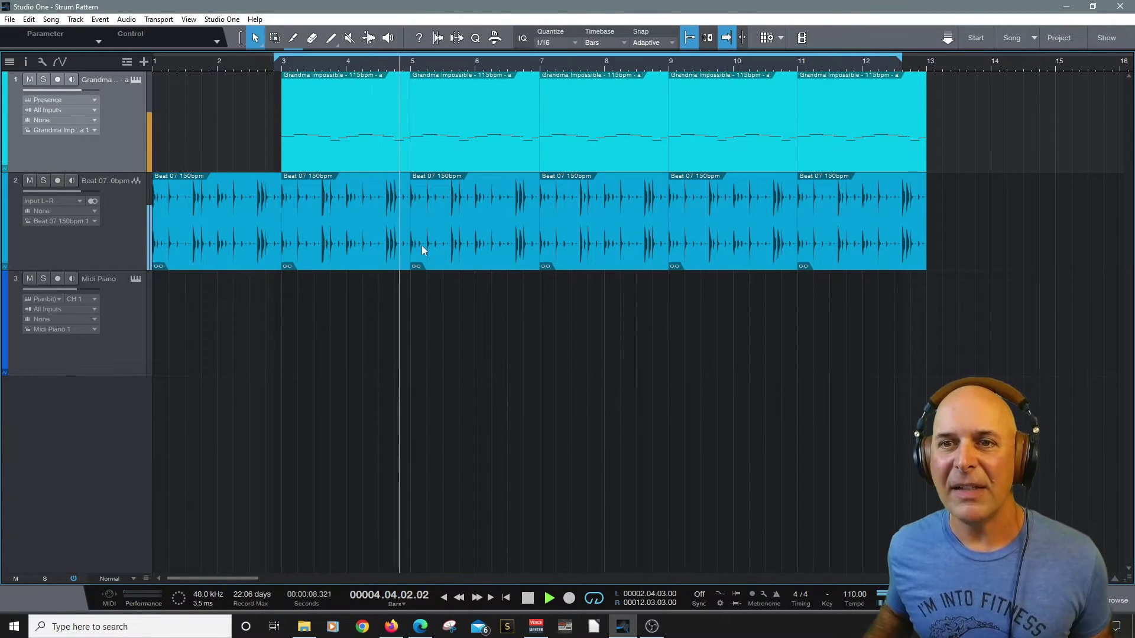
{"action": "left_click_drag", "start_coordinate": [86, 91], "coordinate": [91, 90]}
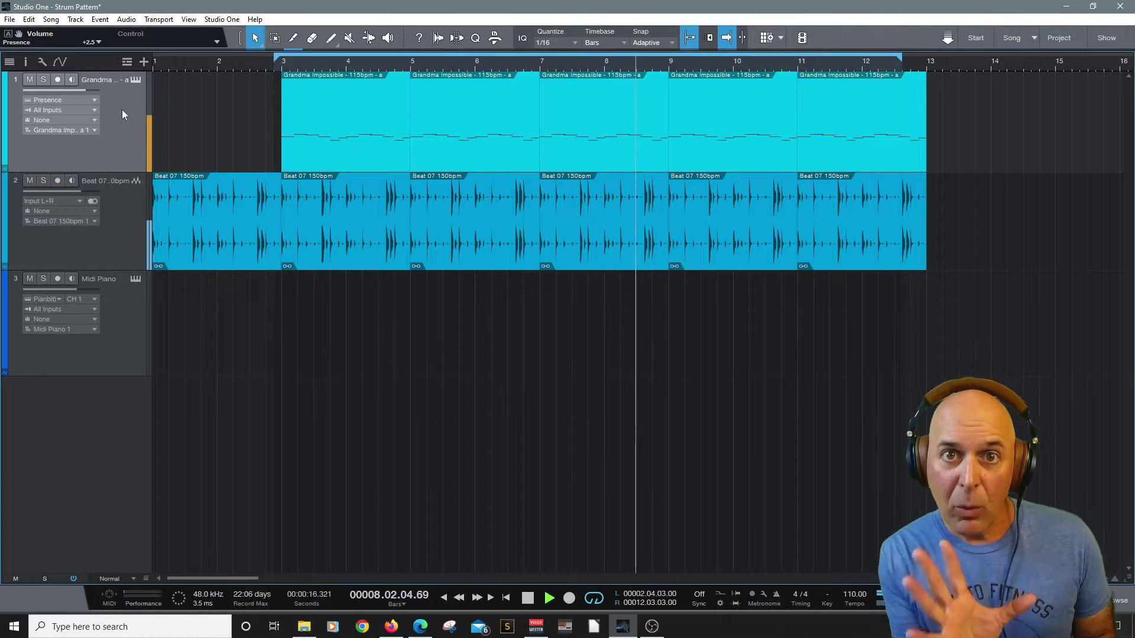
{"action": "key", "text": "space"}
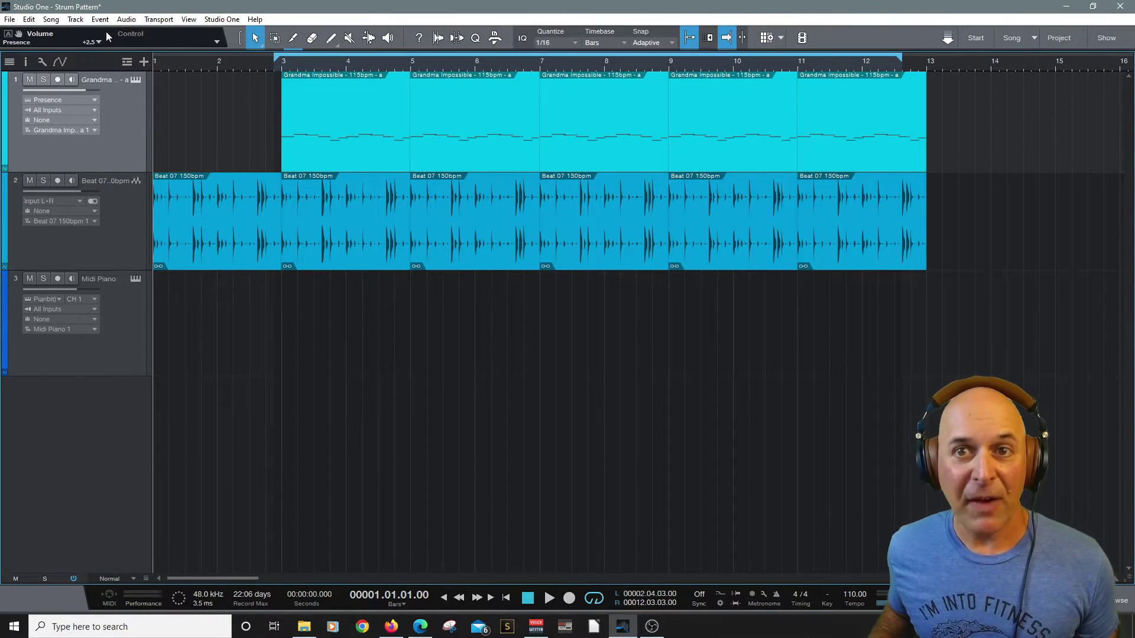
Step: Show the Chords global track and record-arm the Grandma Impossible track
{"action": "left_click", "coordinate": [127, 62]}
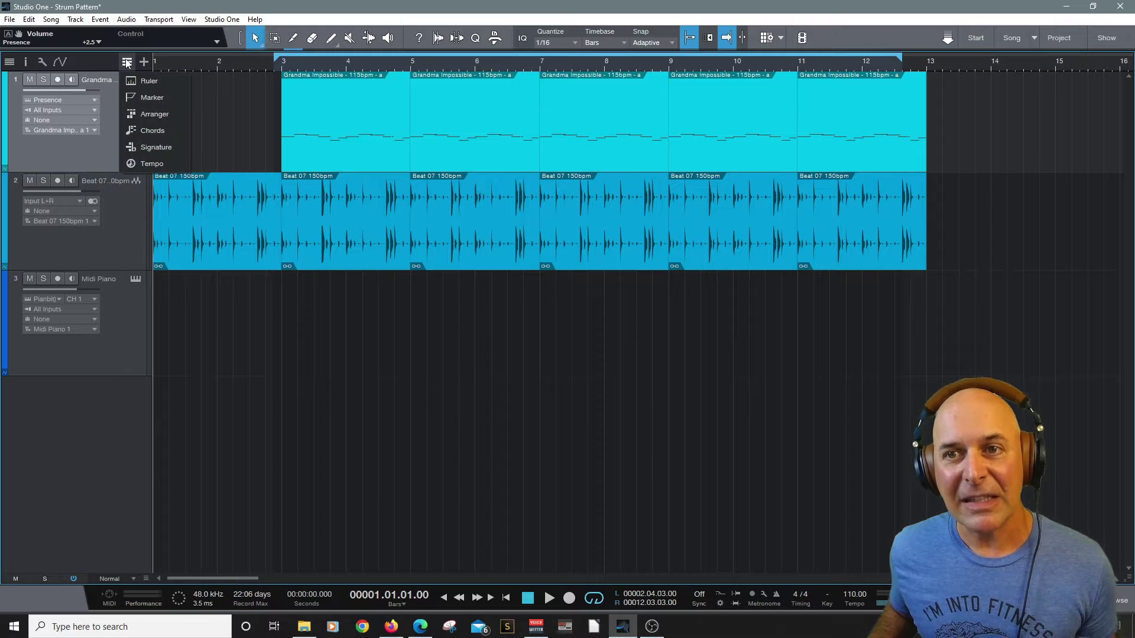
{"action": "left_click", "coordinate": [144, 131]}
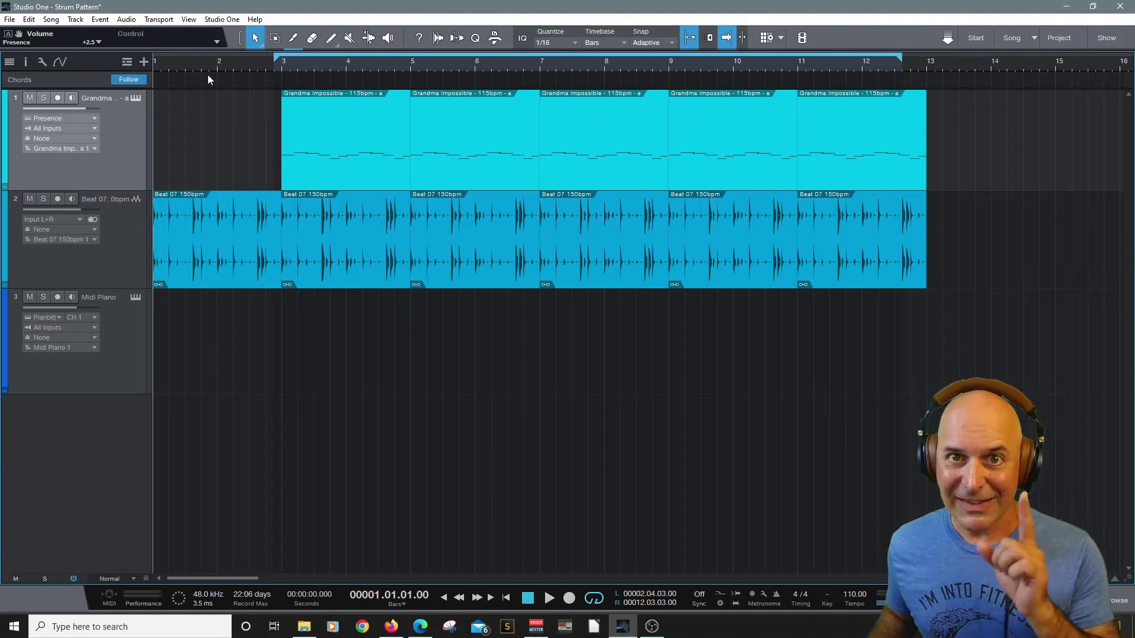
{"action": "left_click", "coordinate": [327, 157]}
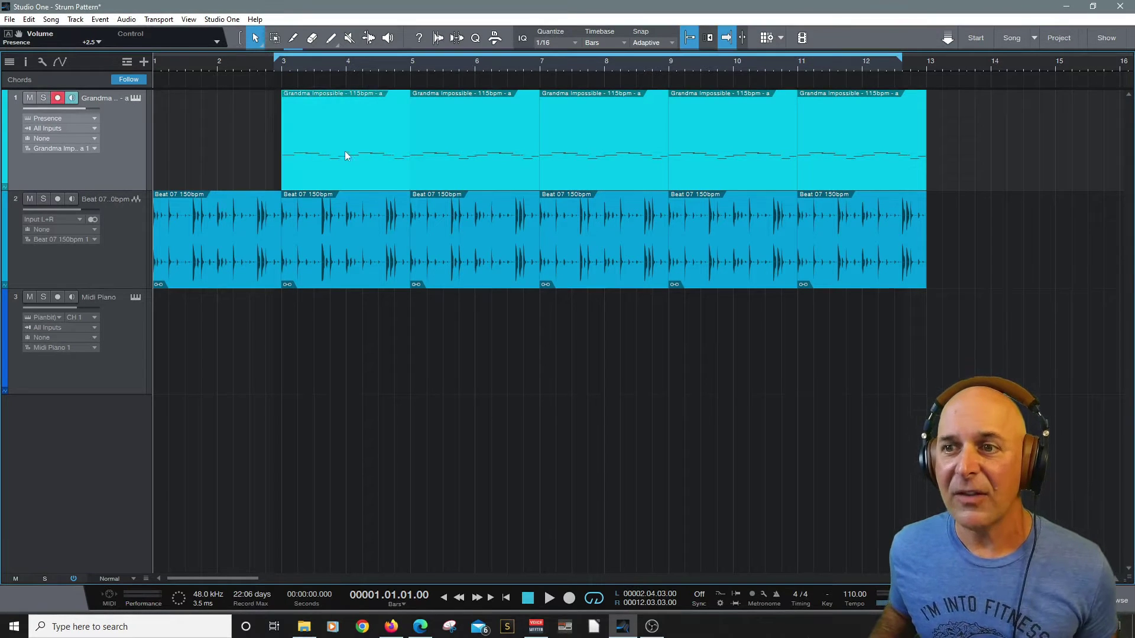
Step: Extract the Am–Esus4 chords onto the chord track, duplicate them through bar 13, and arm Midi Piano
{"action": "key", "text": "f"}
{"action": "left_click", "coordinate": [321, 110]}
{"action": "left_click_drag", "start_coordinate": [322, 109], "coordinate": [323, 81]}
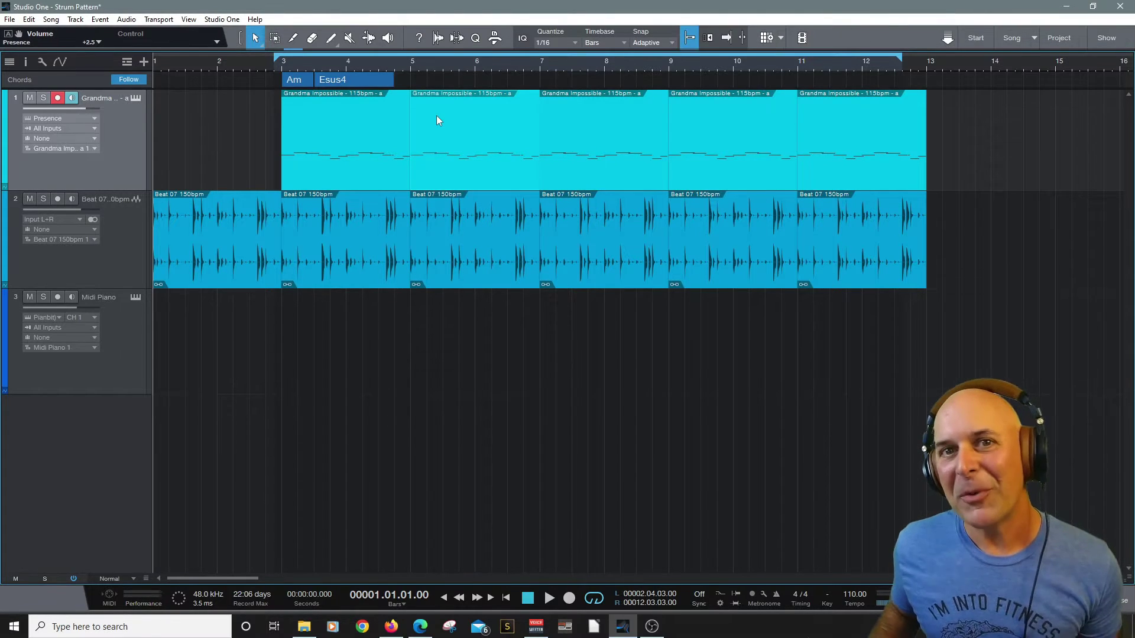
{"action": "key", "text": "d"}
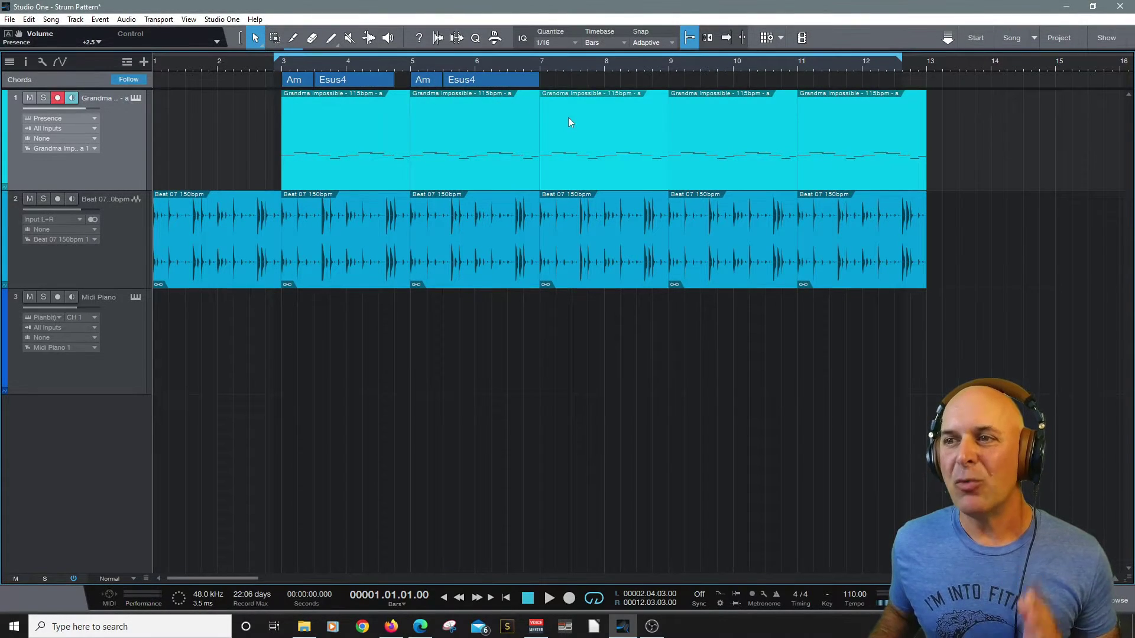
{"action": "key", "text": "d"}
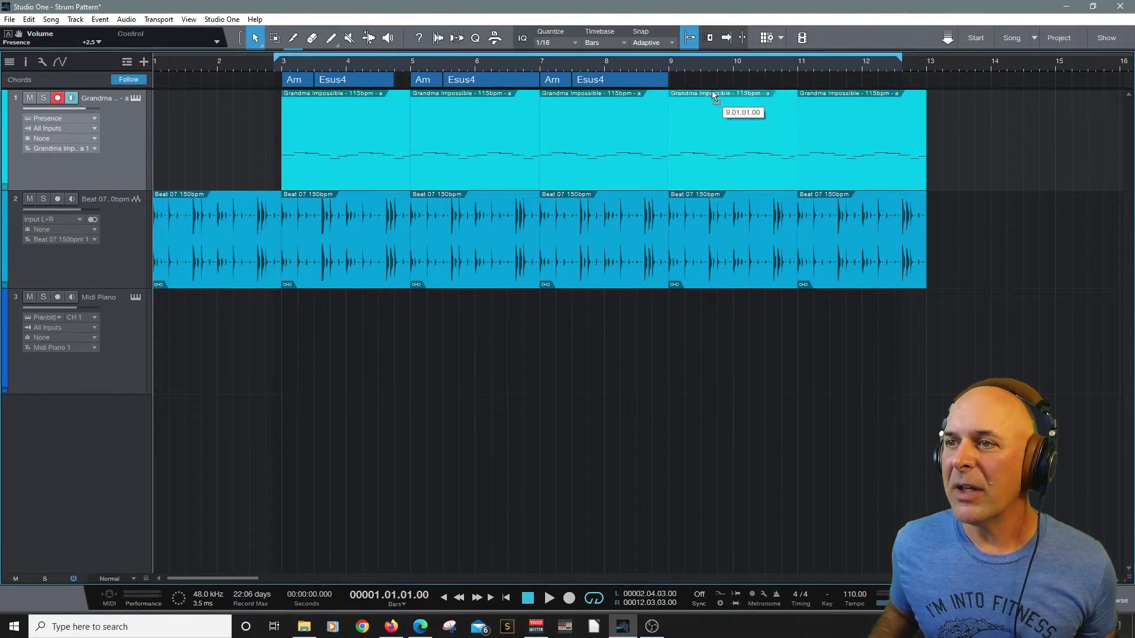
{"action": "key", "text": "d"}
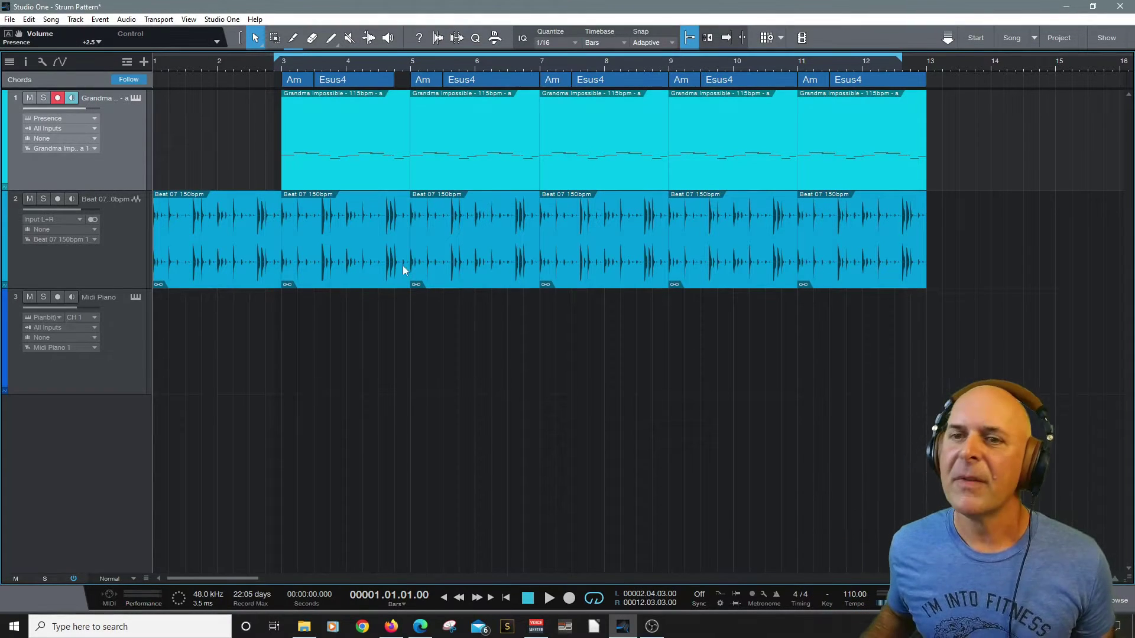
{"action": "left_click", "coordinate": [134, 339]}
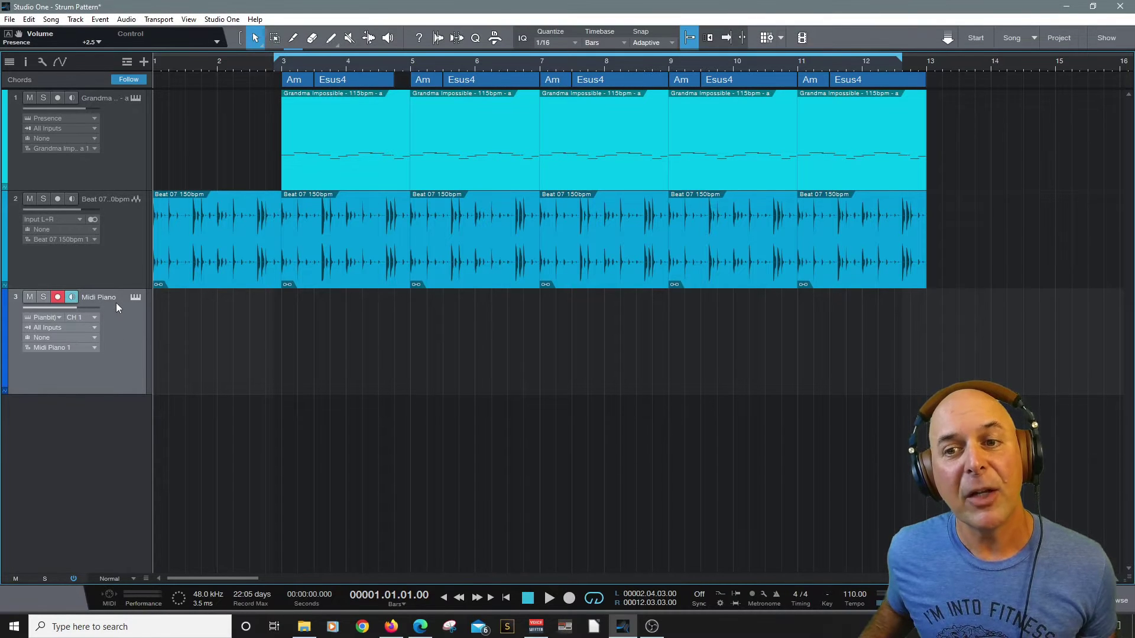
Step: Load Pianoteq 5 from the Instruments browser onto the Midi Piano track and audition a few presets
{"action": "left_click", "coordinate": [1120, 601]}
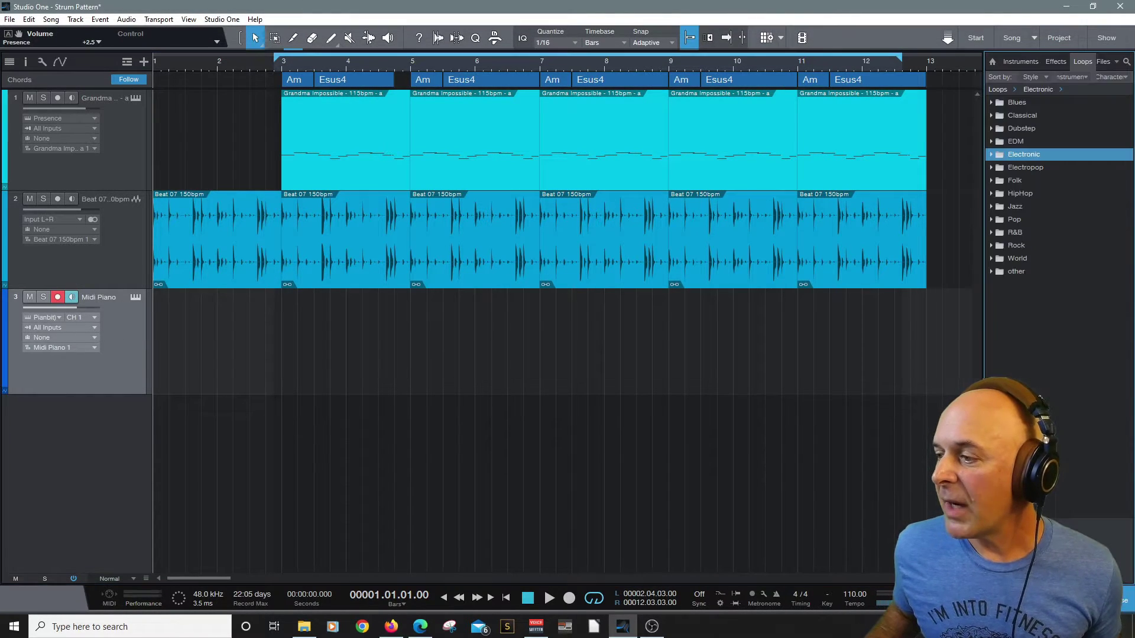
{"action": "left_click", "coordinate": [1028, 63]}
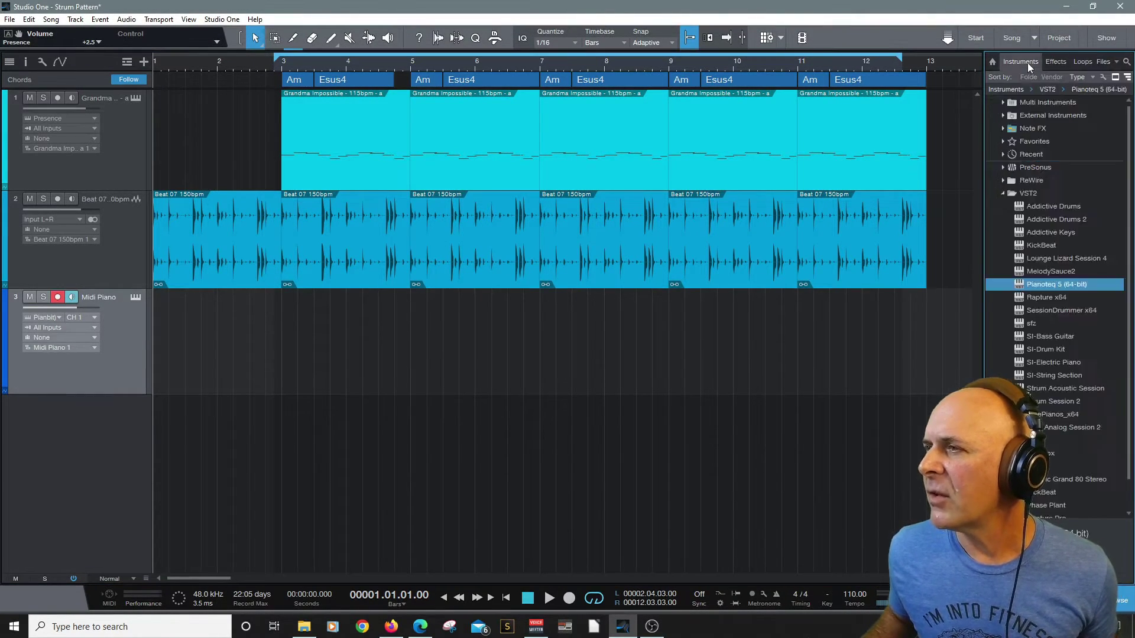
{"action": "left_click_drag", "start_coordinate": [1029, 283], "coordinate": [137, 328]}
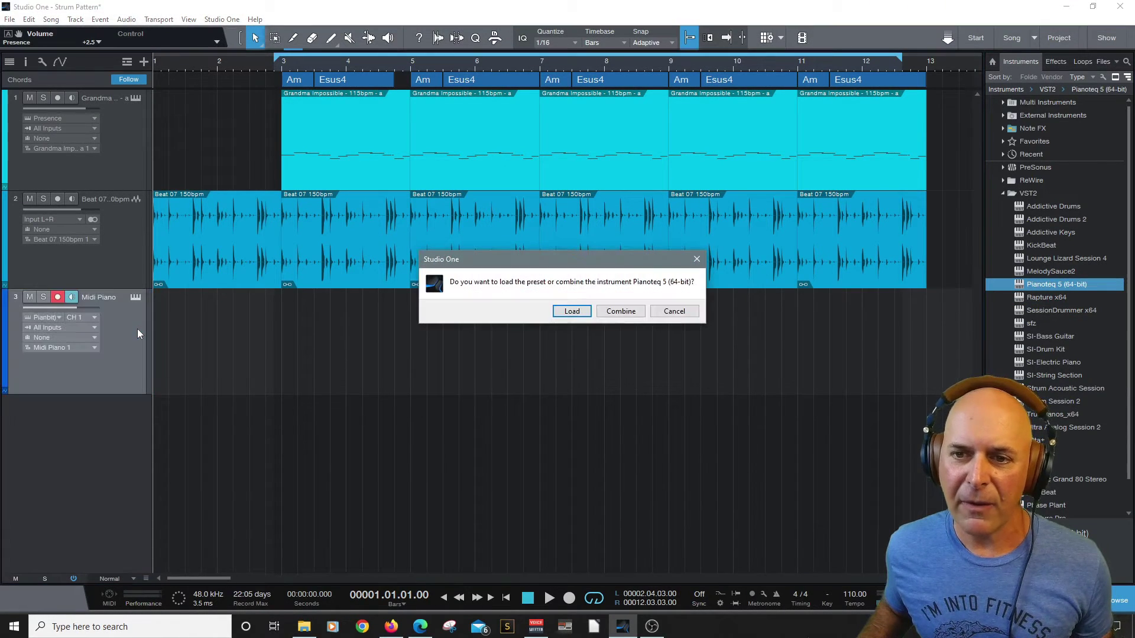
{"action": "left_click", "coordinate": [584, 314]}
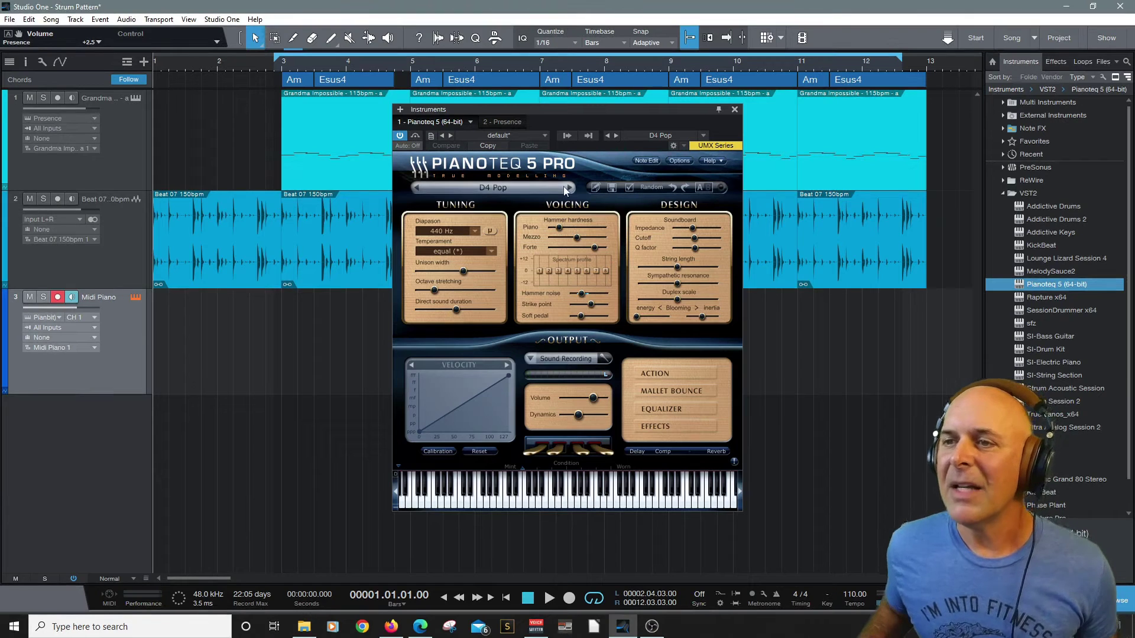
{"action": "left_click", "coordinate": [569, 187]}
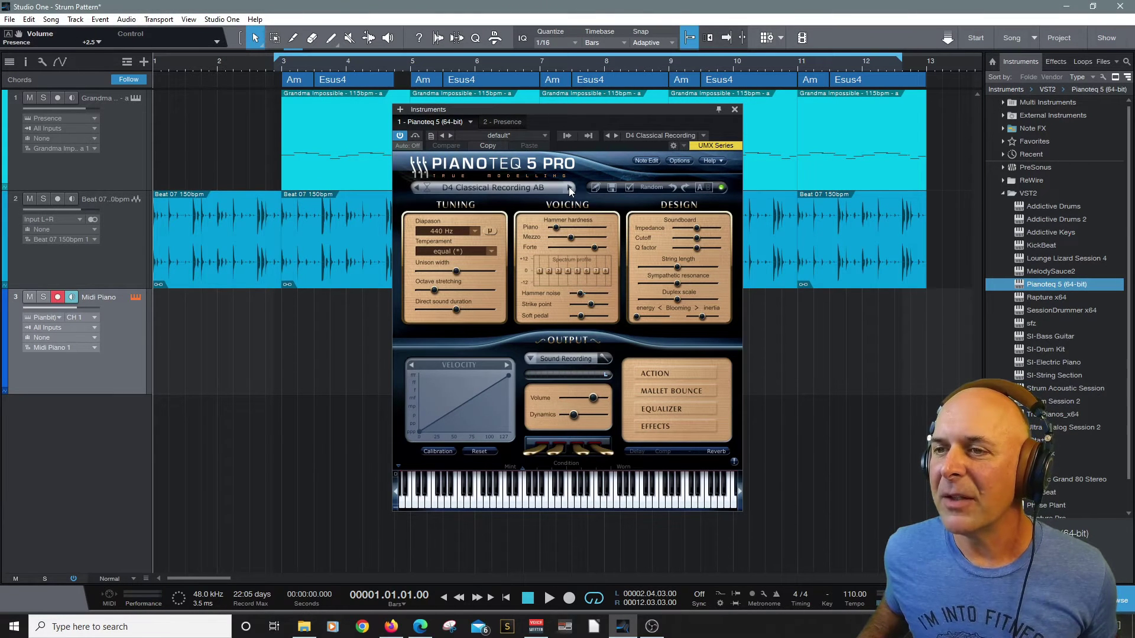
{"action": "left_click", "coordinate": [569, 187]}
{"action": "left_click", "coordinate": [417, 186]}
{"action": "left_click", "coordinate": [735, 109]}
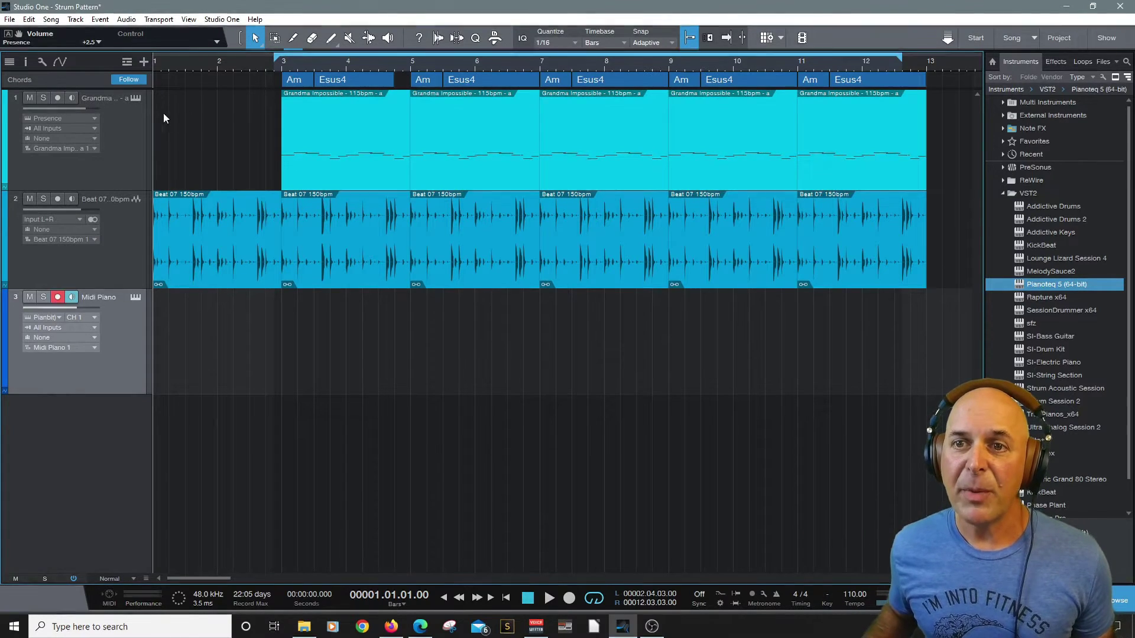
Step: Open the first track's Presence XT instrument window, reposition it, and close it
{"action": "left_click", "coordinate": [135, 99]}
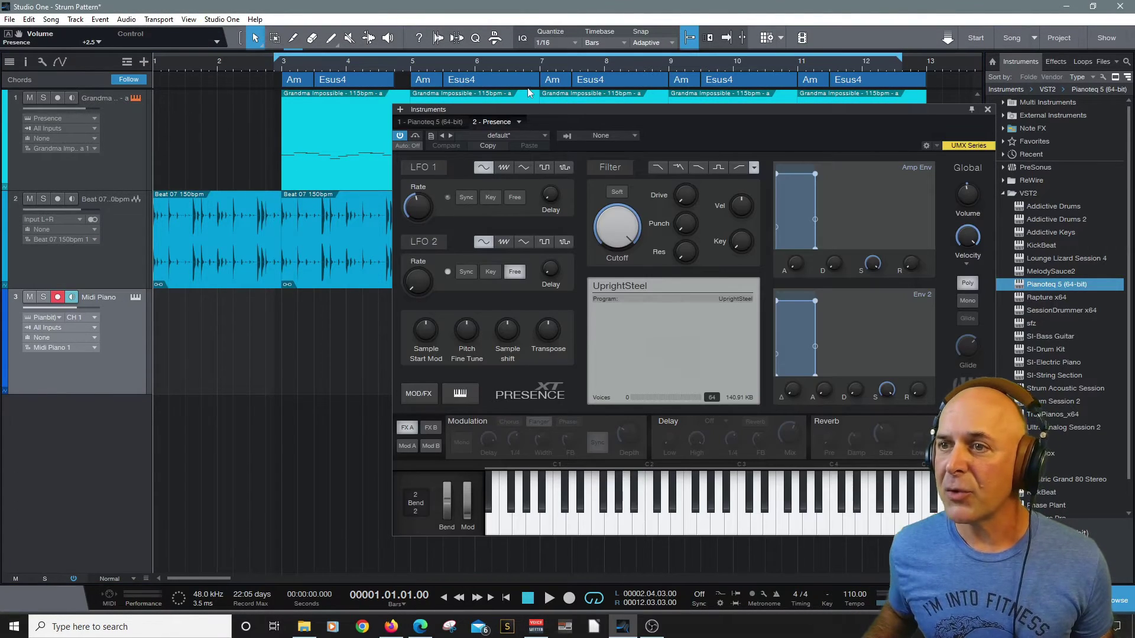
{"action": "left_click_drag", "start_coordinate": [520, 109], "coordinate": [383, 95]}
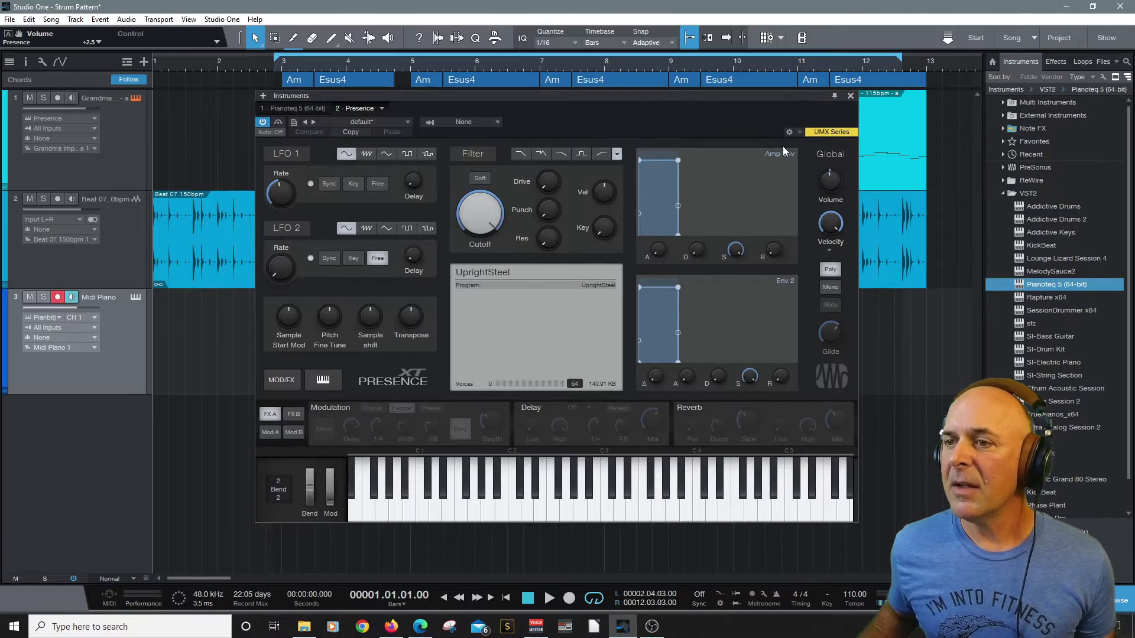
{"action": "left_click", "coordinate": [850, 96]}
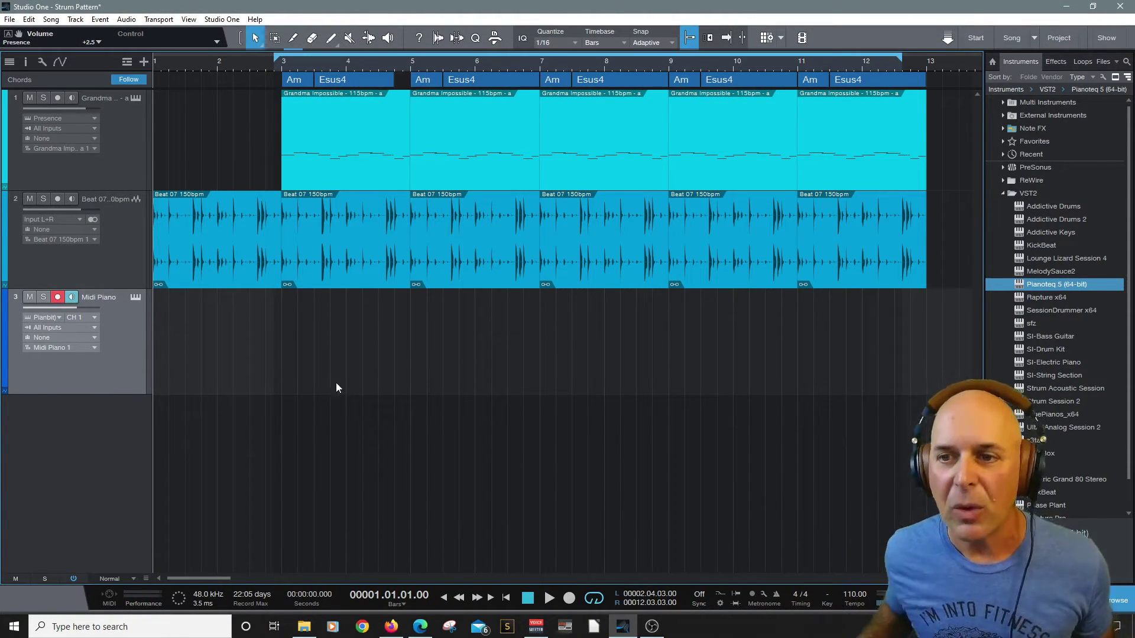
Step: Create an empty Midi Piano part across the loop range, open it, and adjust the piano-roll zoom
{"action": "double_click", "coordinate": [346, 328]}
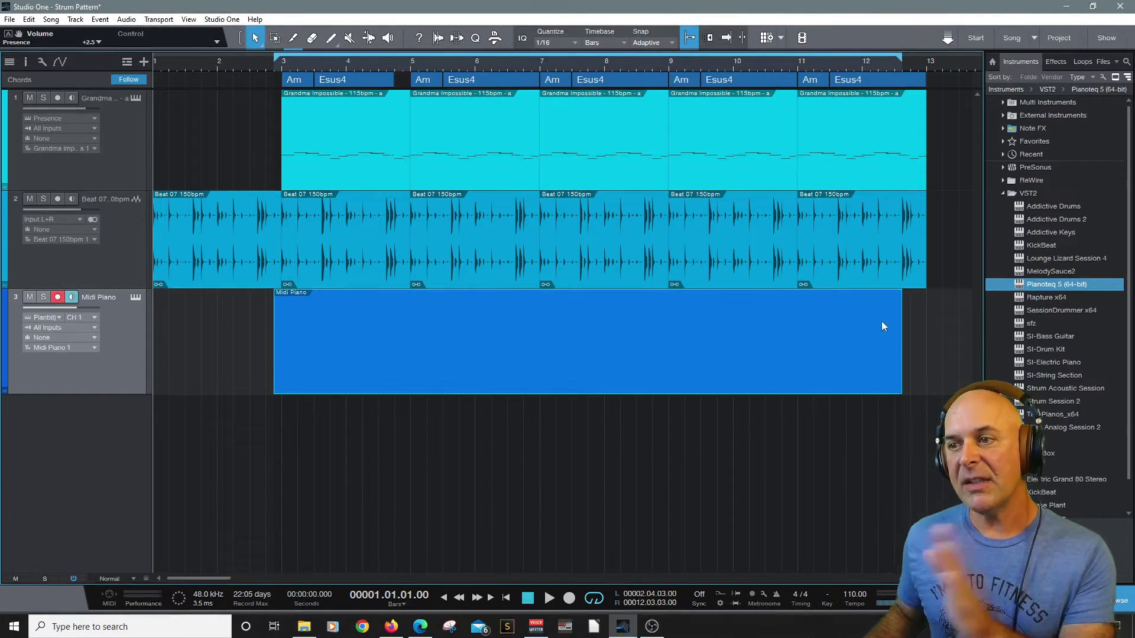
{"action": "double_click", "coordinate": [311, 348]}
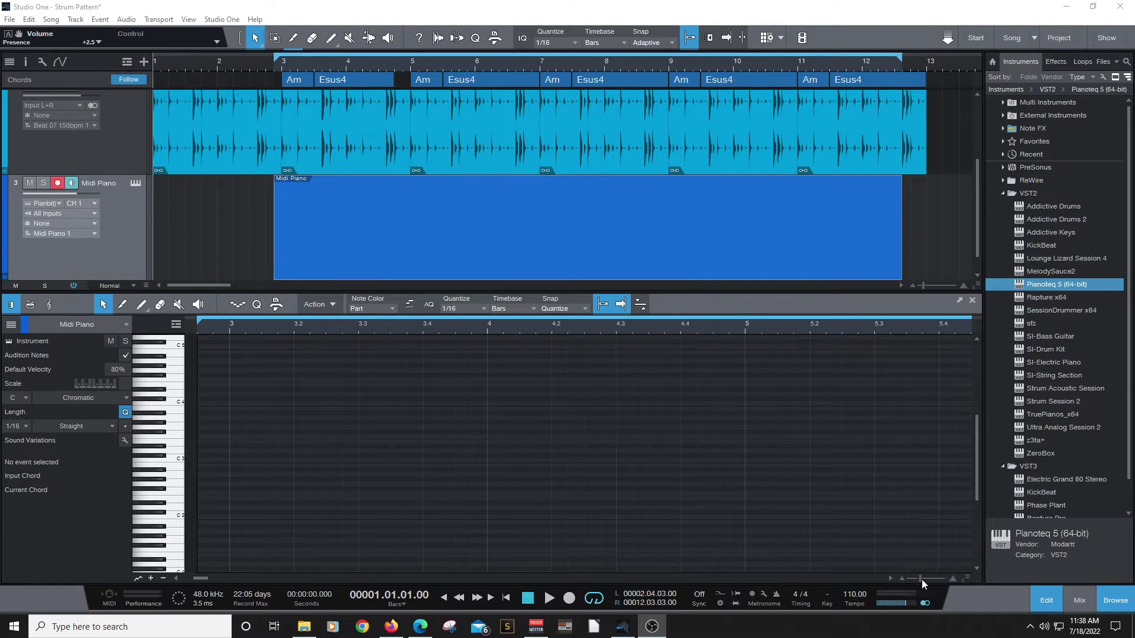
{"action": "left_click", "coordinate": [903, 578]}
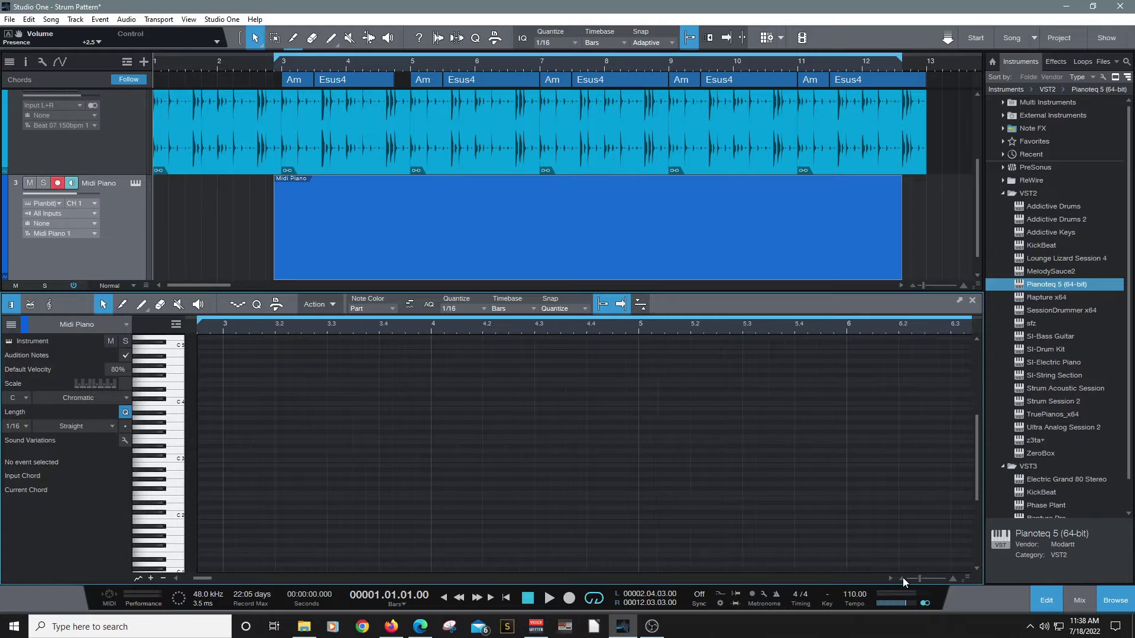
{"action": "left_click", "coordinate": [954, 579]}
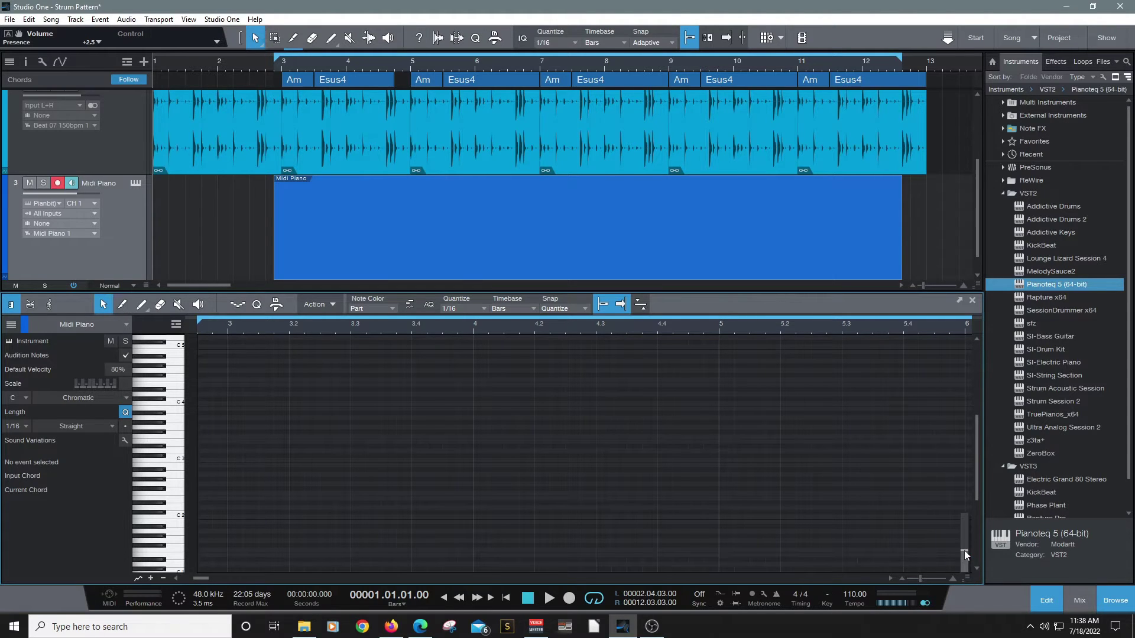
{"action": "mouse_move", "coordinate": [964, 551]}
{"action": "left_mouse_down"}
{"action": "mouse_move", "coordinate": [966, 514]}
{"action": "mouse_move", "coordinate": [969, 529]}
{"action": "left_mouse_up"}
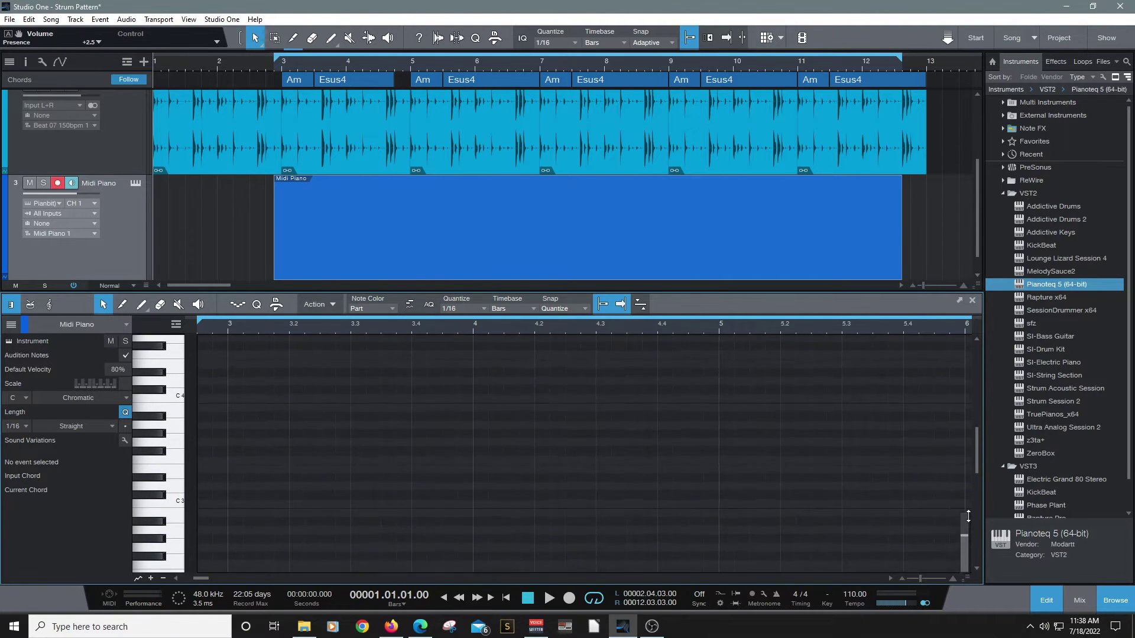
{"action": "left_click_drag", "start_coordinate": [968, 516], "coordinate": [969, 514]}
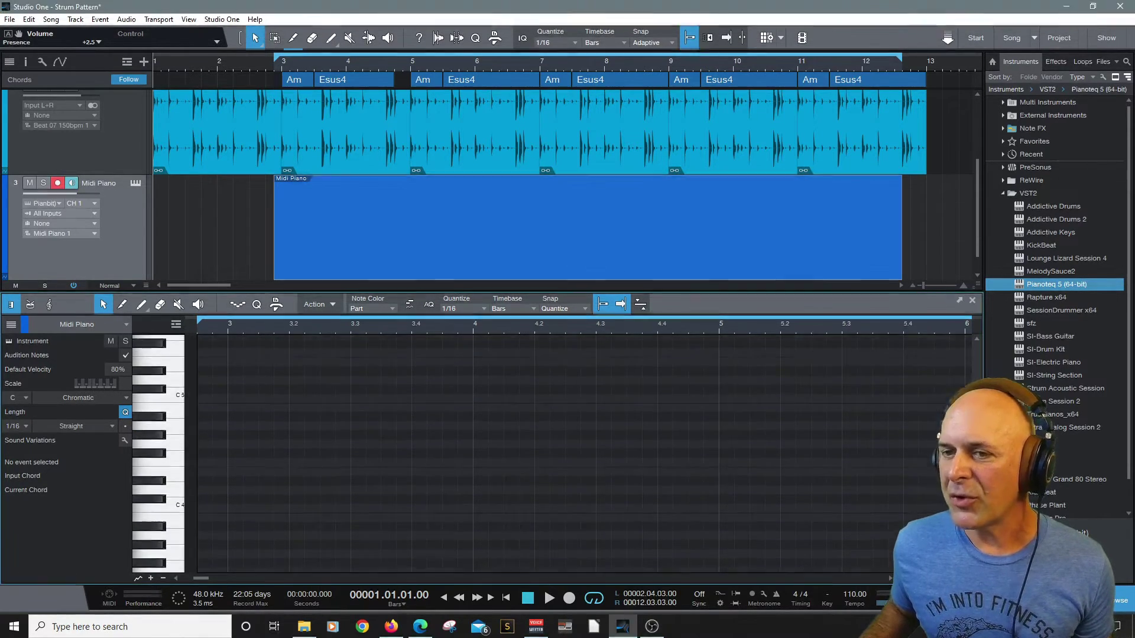
Step: Turn on an A Major scale guide and add a 1/16 E3 note at the start of bar 3
{"action": "scroll", "coordinate": [585, 449], "scroll_direction": "down", "scroll_amount": 3}
{"action": "scroll", "coordinate": [378, 482], "scroll_direction": "up", "scroll_amount": 3}
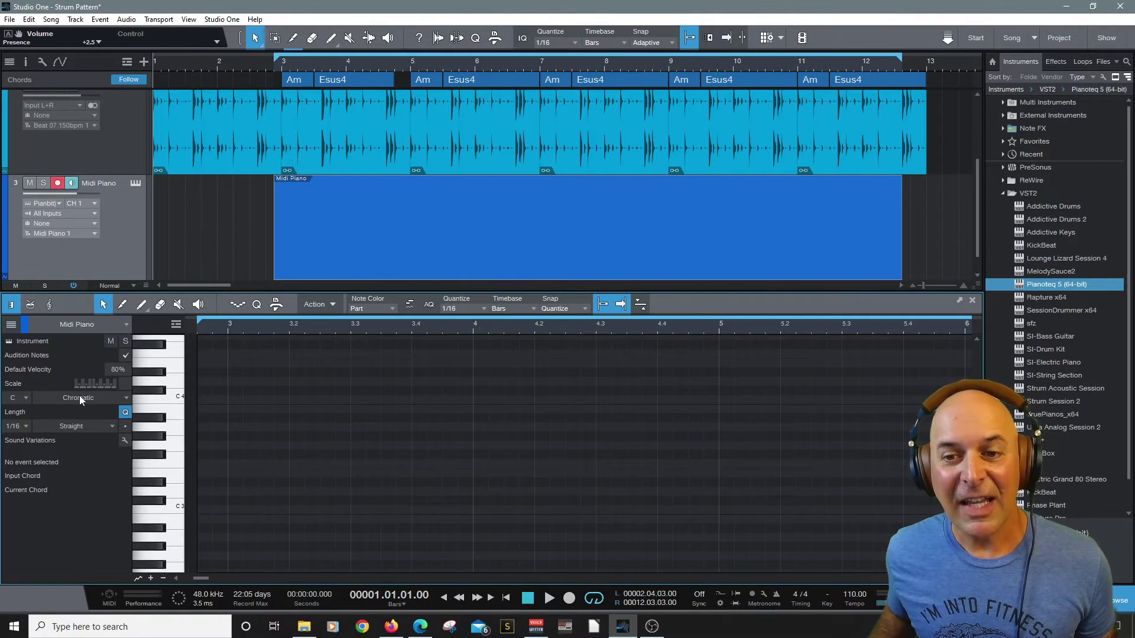
{"action": "left_click", "coordinate": [26, 397]}
{"action": "left_click", "coordinate": [29, 530]}
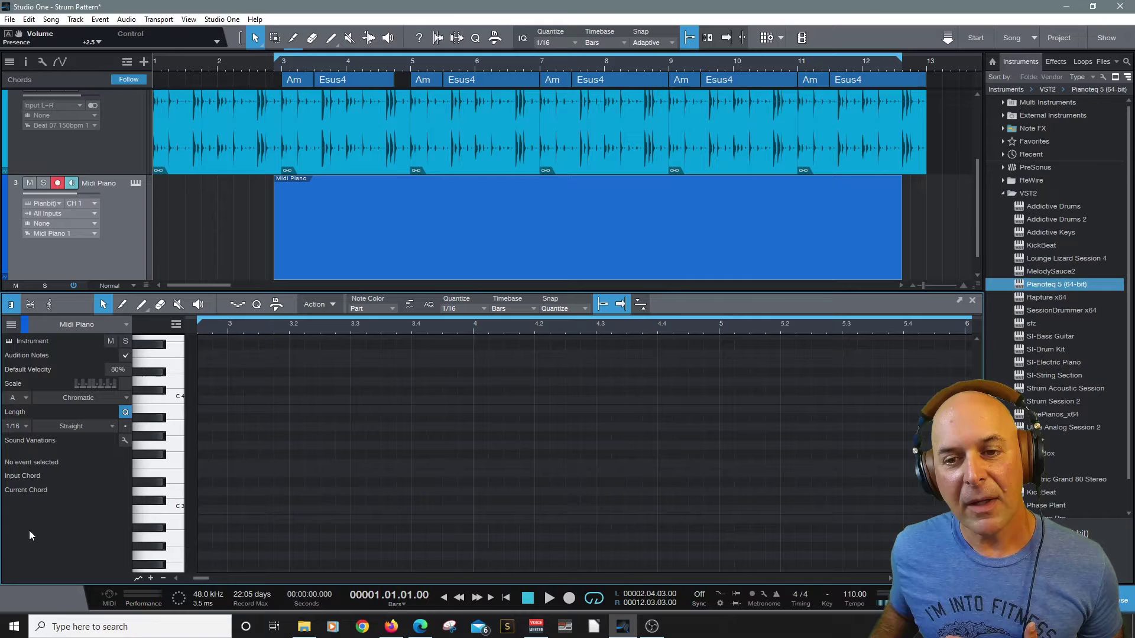
{"action": "left_click", "coordinate": [126, 399]}
{"action": "left_click", "coordinate": [106, 423]}
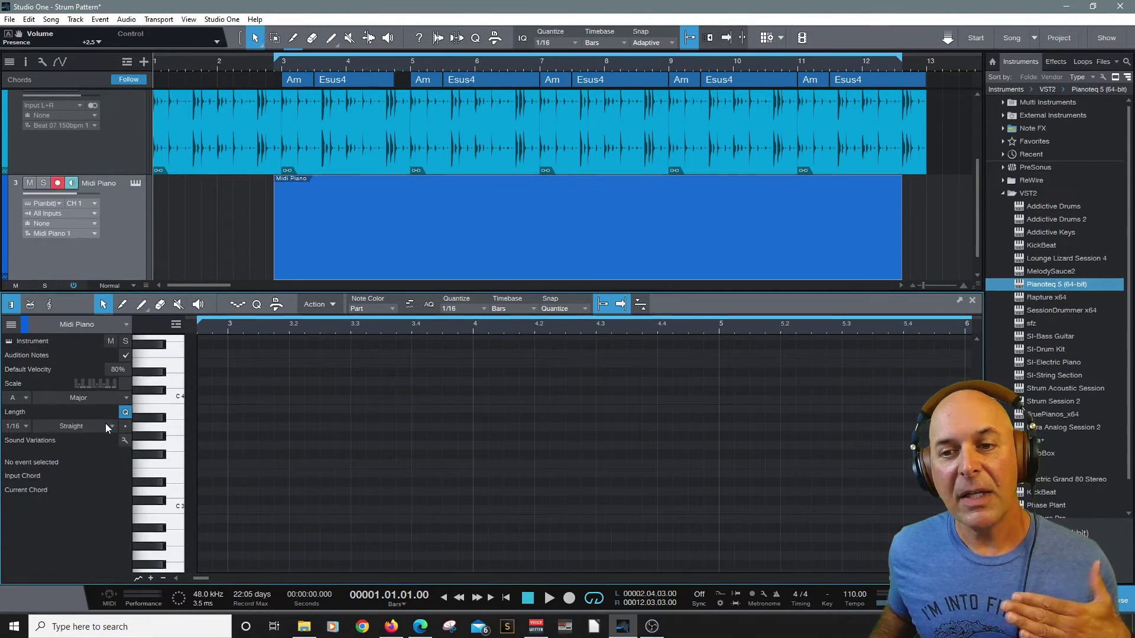
{"action": "left_click", "coordinate": [126, 384]}
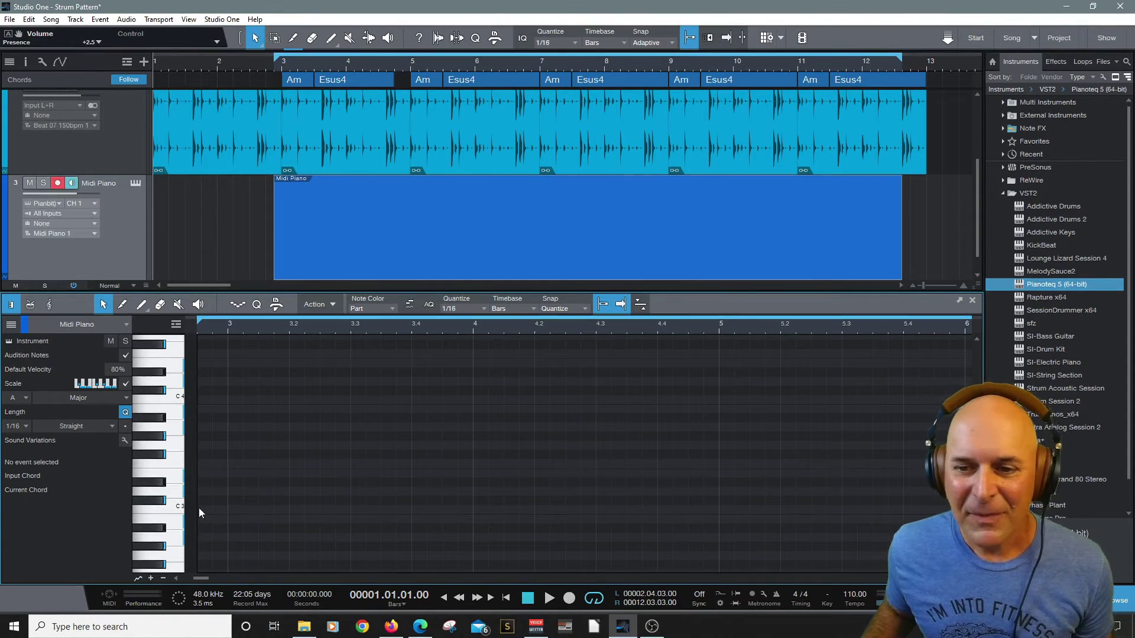
{"action": "left_click", "coordinate": [237, 474]}
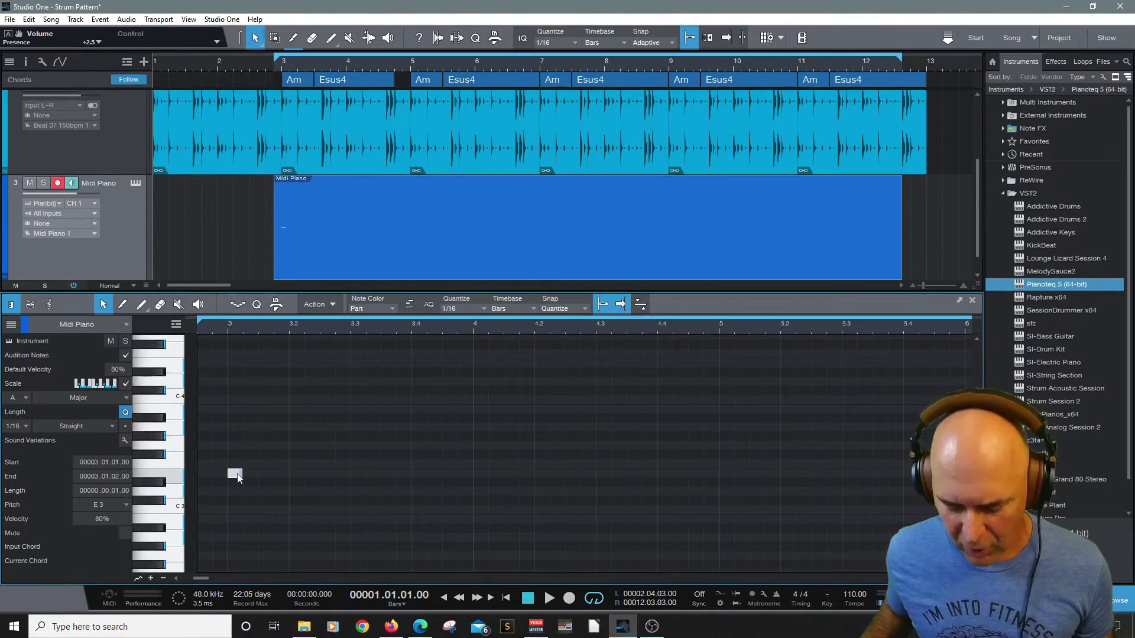
Step: Copy the E3 note up to G#3, B3 and C#4, then set the chord to a beat and a half
{"action": "left_click_drag", "start_coordinate": [238, 477], "coordinate": [321, 464]}
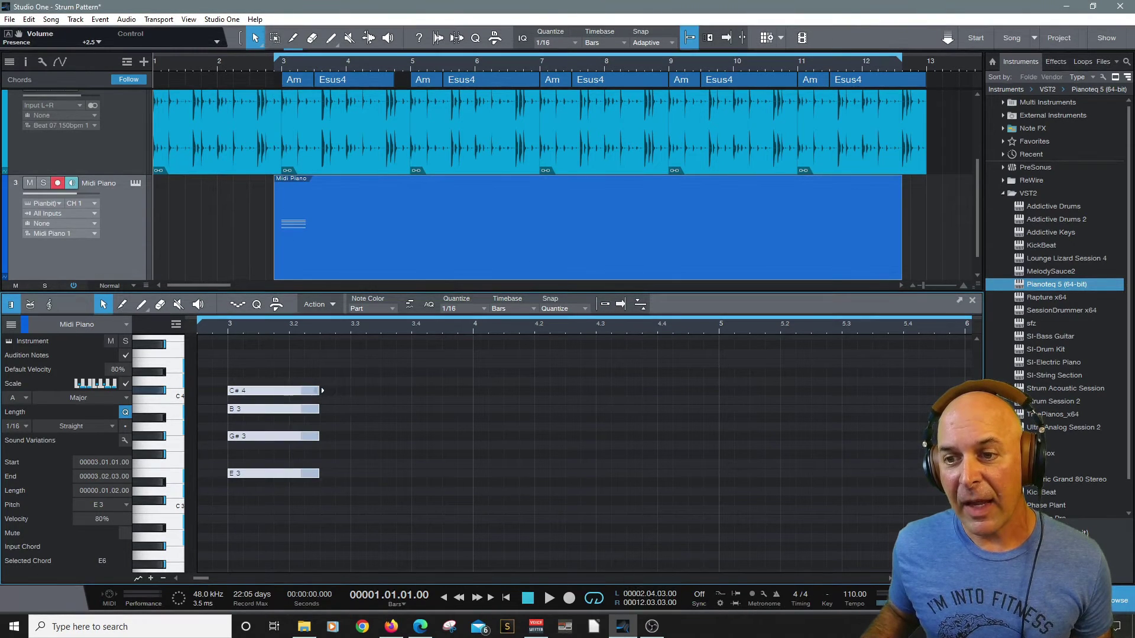
{"action": "mouse_move", "coordinate": [317, 391]}
{"action": "left_mouse_down"}
{"action": "mouse_move", "coordinate": [340, 393]}
{"action": "mouse_move", "coordinate": [276, 390]}
{"action": "mouse_move", "coordinate": [317, 385]}
{"action": "mouse_move", "coordinate": [283, 392]}
{"action": "mouse_move", "coordinate": [302, 392]}
{"action": "left_mouse_up"}
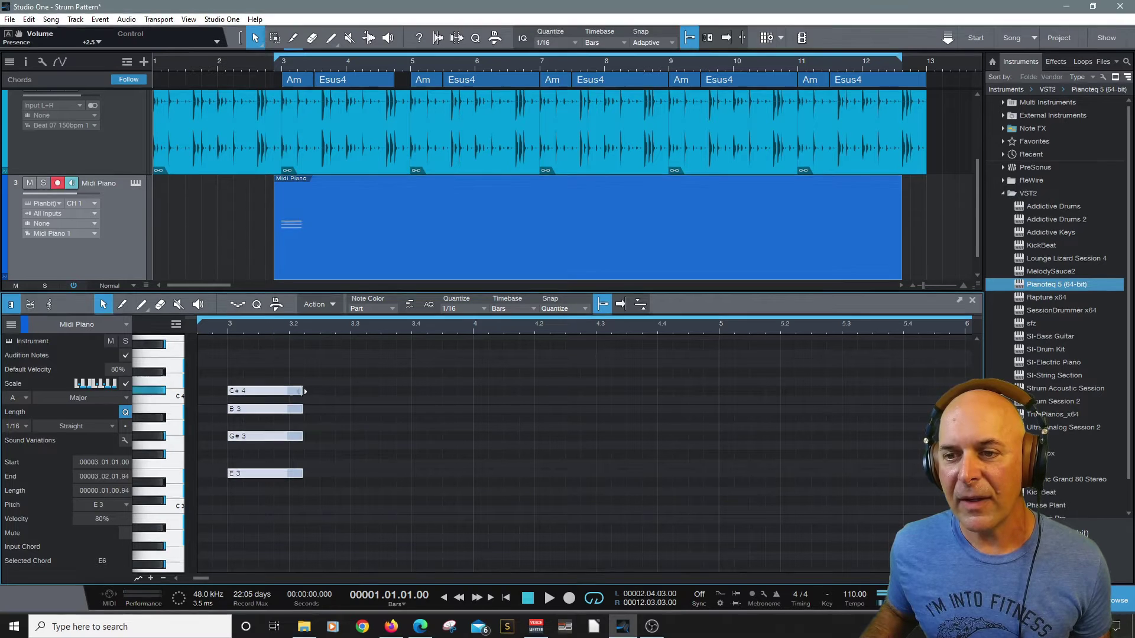
{"action": "left_click_drag", "start_coordinate": [305, 391], "coordinate": [319, 391]}
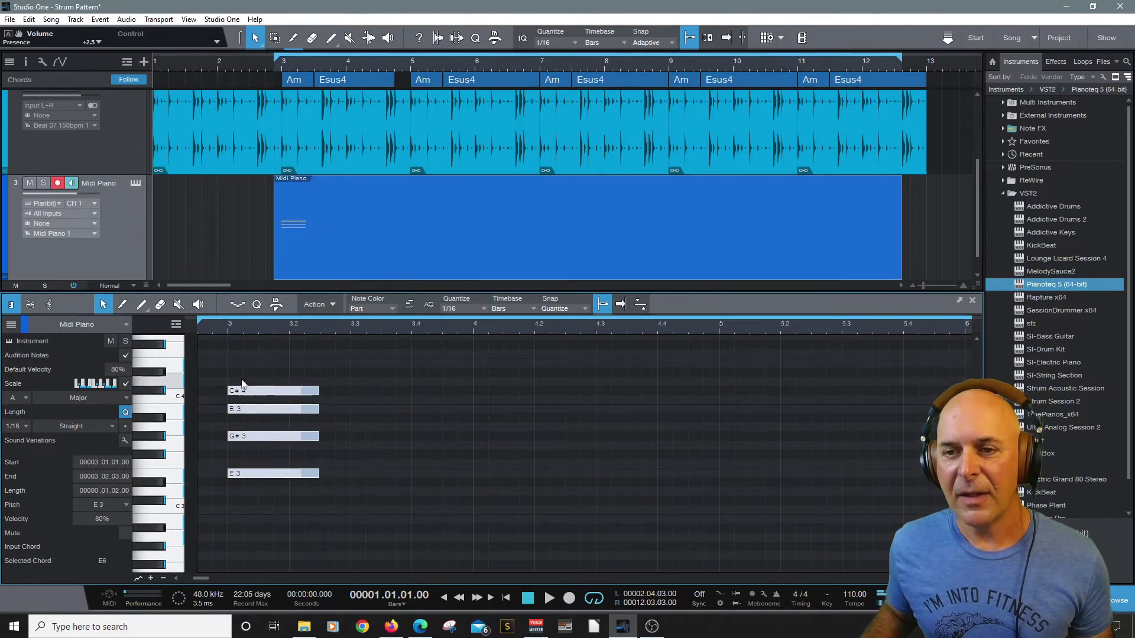
Step: Play back the bar-3 chord from just before bar 3, then lengthen it to two beats
{"action": "left_click", "coordinate": [267, 62]}
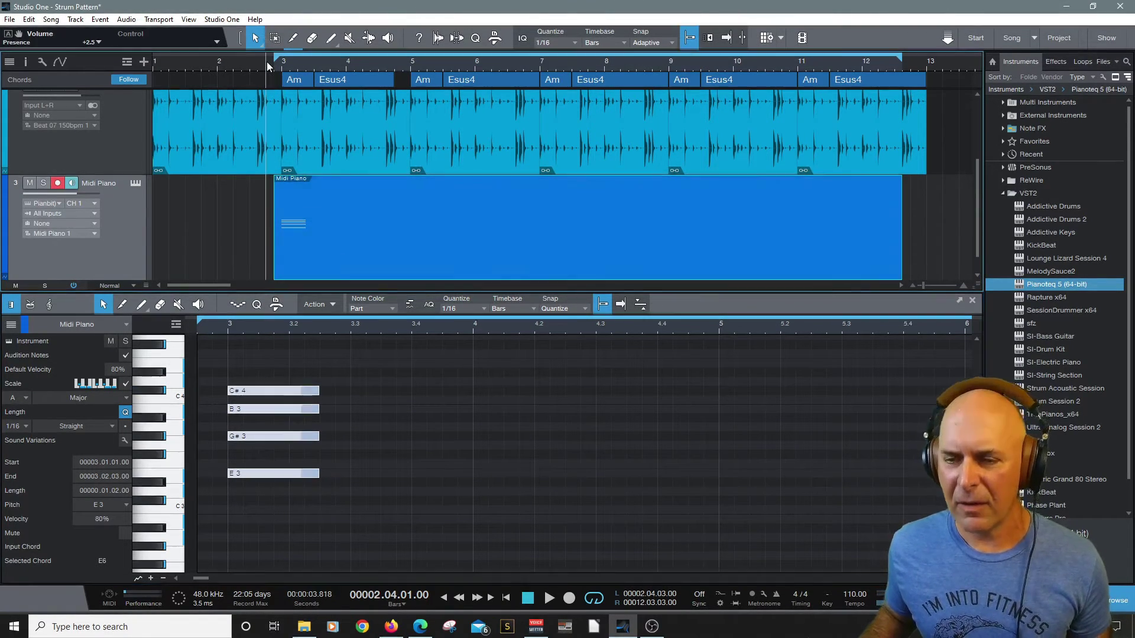
{"action": "key", "text": "space"}
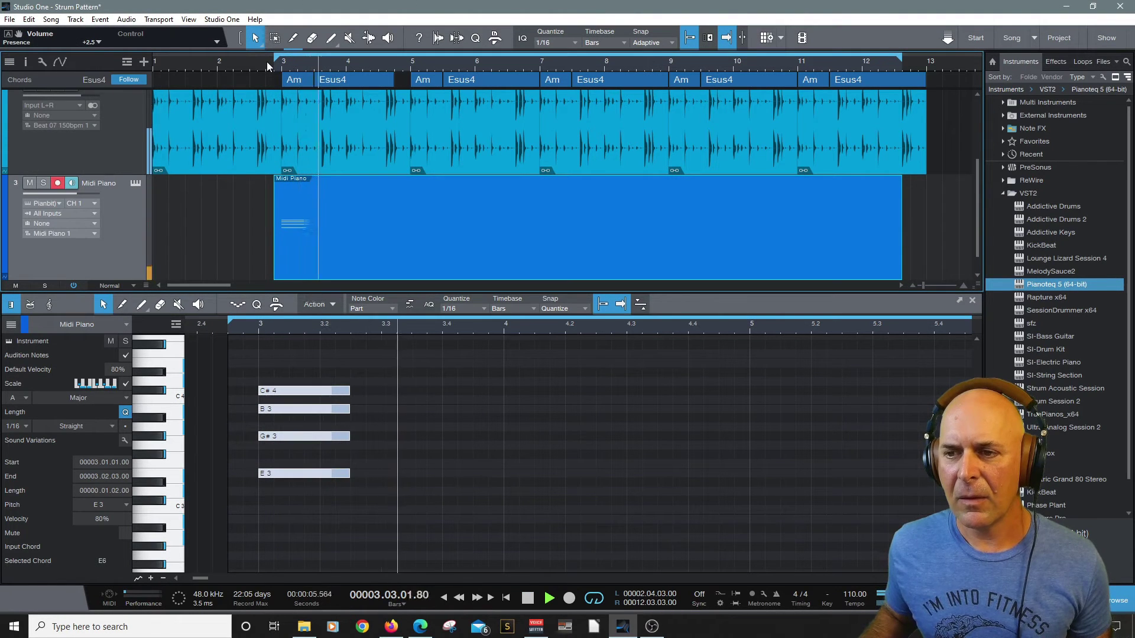
{"action": "key", "text": "space"}
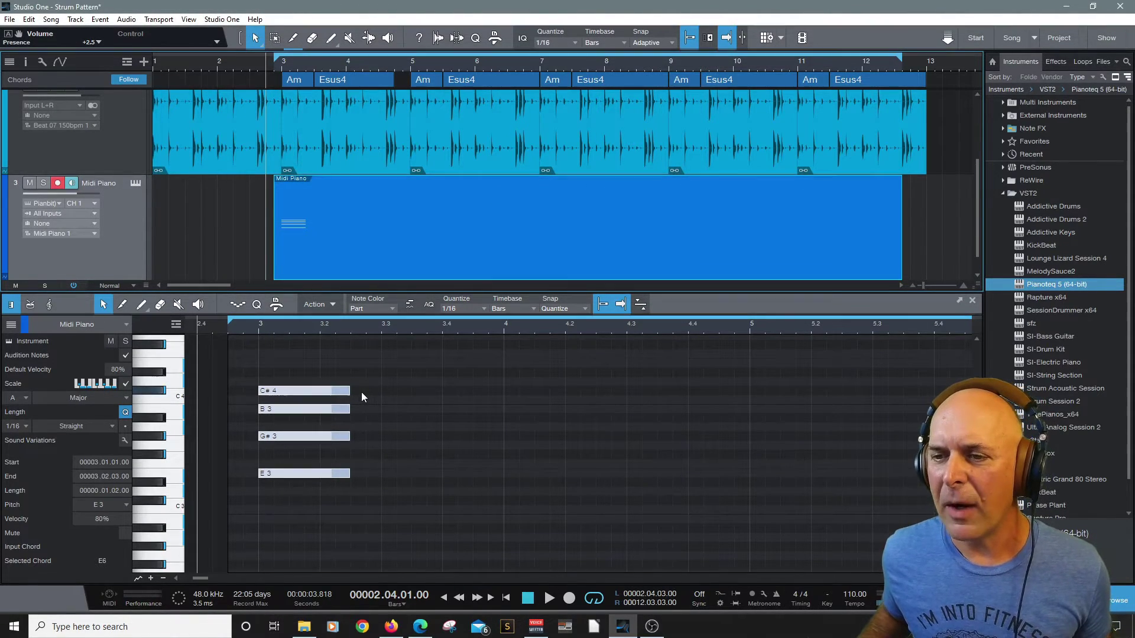
{"action": "left_click_drag", "start_coordinate": [349, 390], "coordinate": [379, 391]}
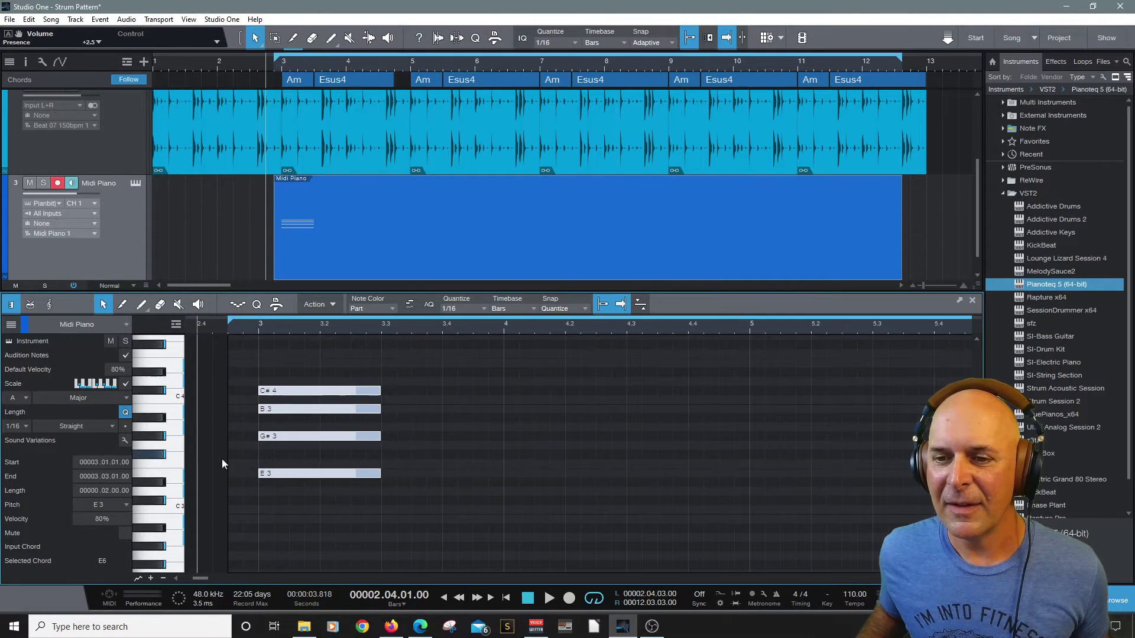
Step: Build an F#3–B3–C#4–E4 F#7sus4 chord at bar 4 and play back both chords
{"action": "double_click", "coordinate": [511, 455]}
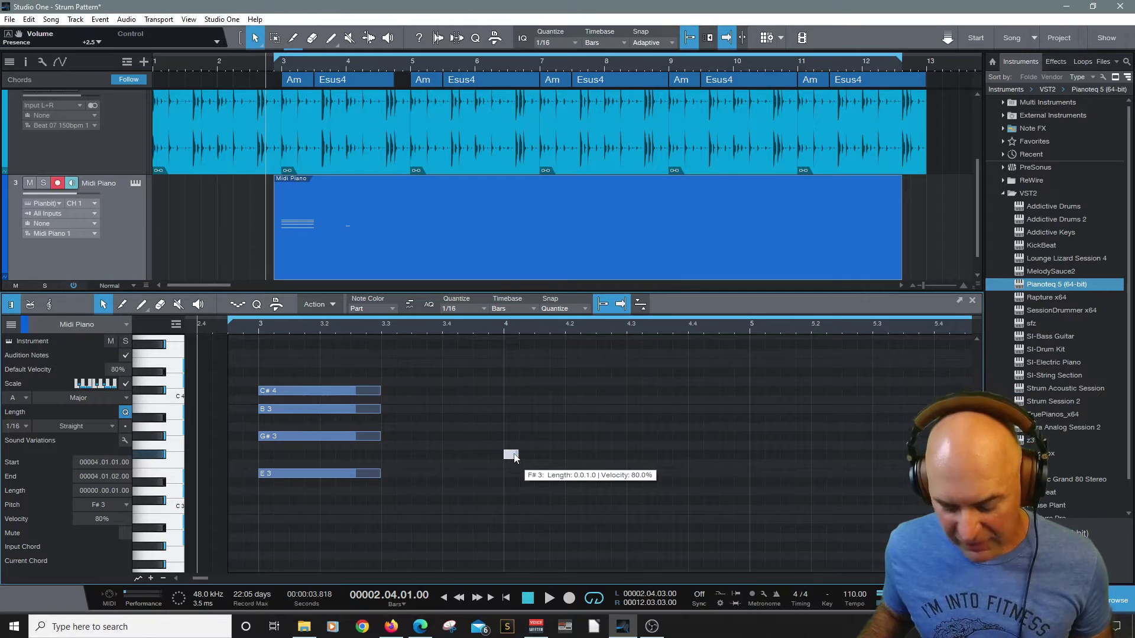
{"action": "left_click_drag", "start_coordinate": [514, 458], "coordinate": [655, 451]}
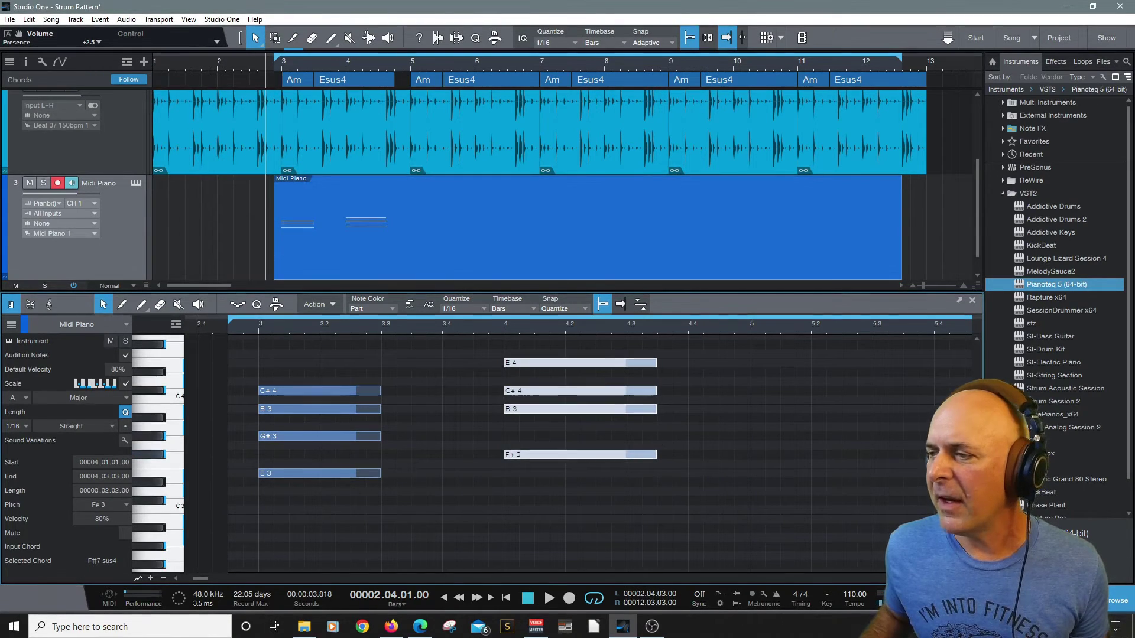
{"action": "scroll", "coordinate": [413, 355], "scroll_direction": "up", "scroll_amount": 2}
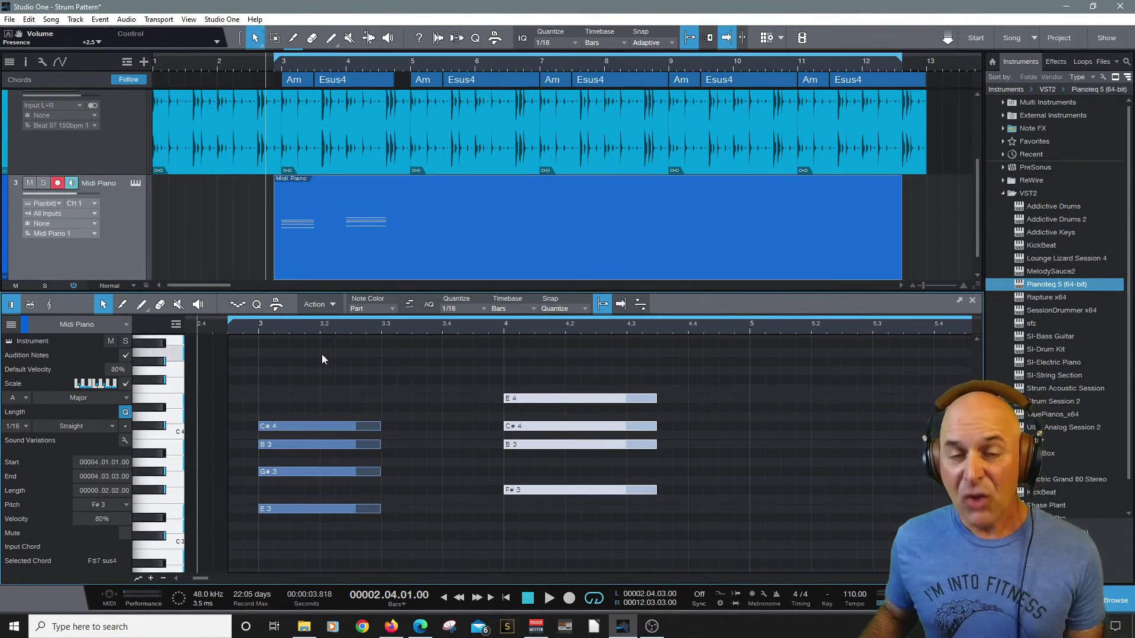
{"action": "key", "text": "space"}
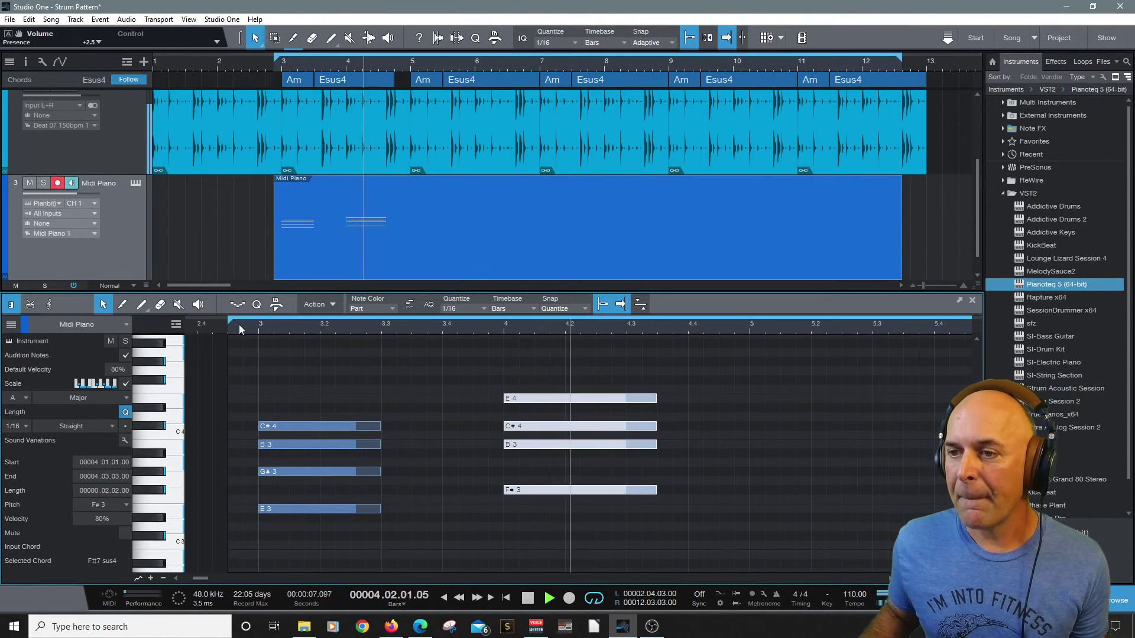
{"action": "key", "text": "space"}
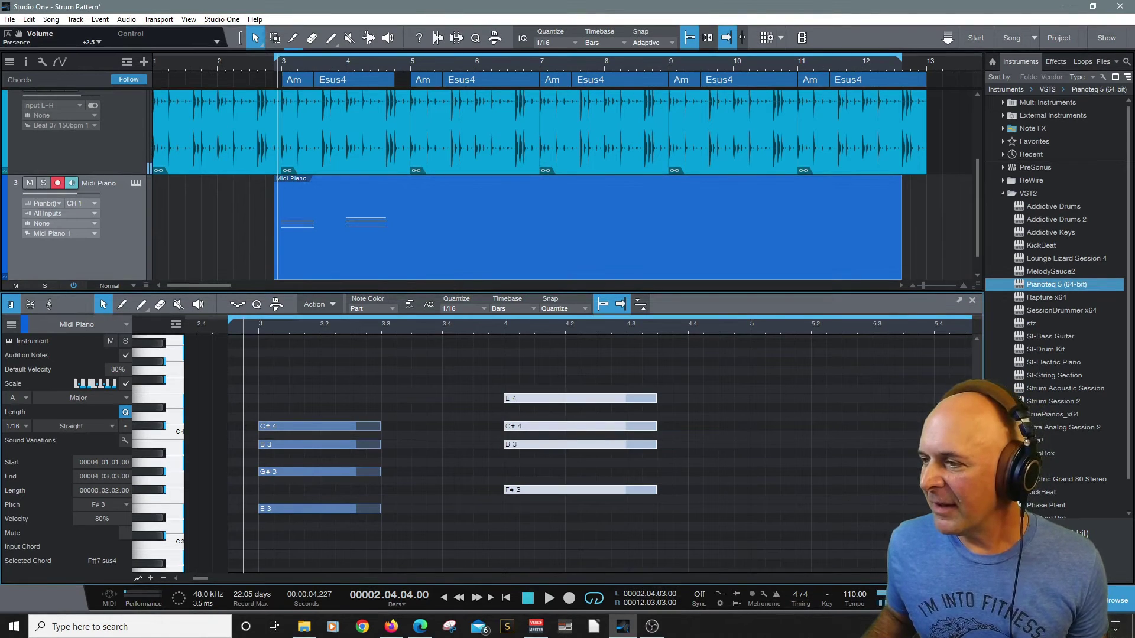
{"action": "scroll", "coordinate": [886, 483], "scroll_direction": "down", "scroll_amount": 1}
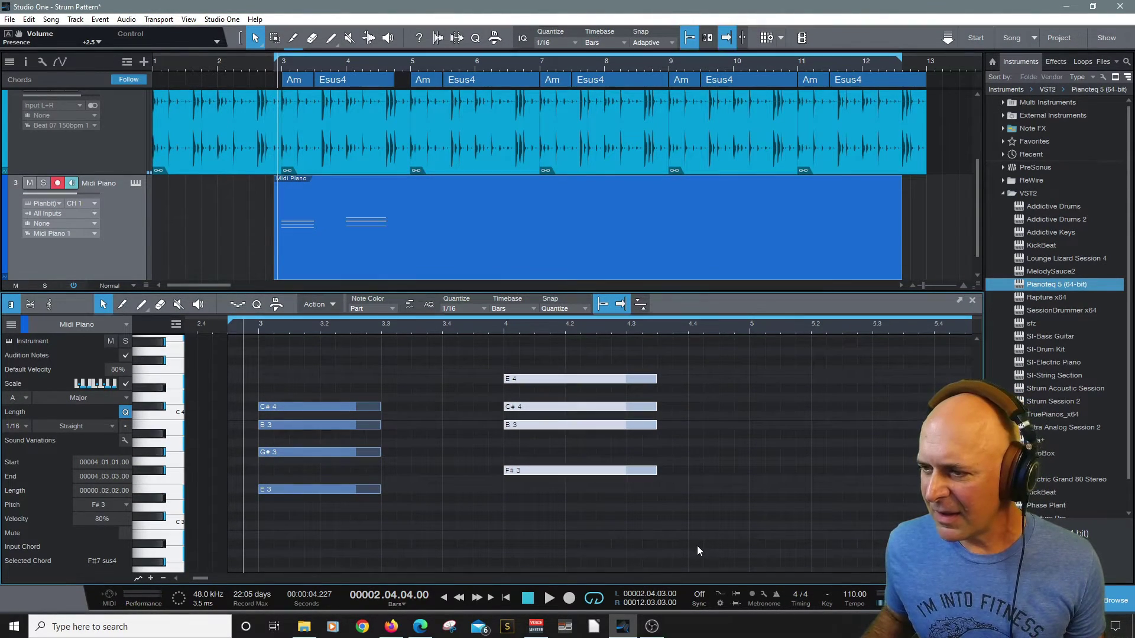
Step: Build an A2–D3–F#3–A3 chord at bar 5, stretch it to nearly three beats, and play it back
{"action": "double_click", "coordinate": [757, 554]}
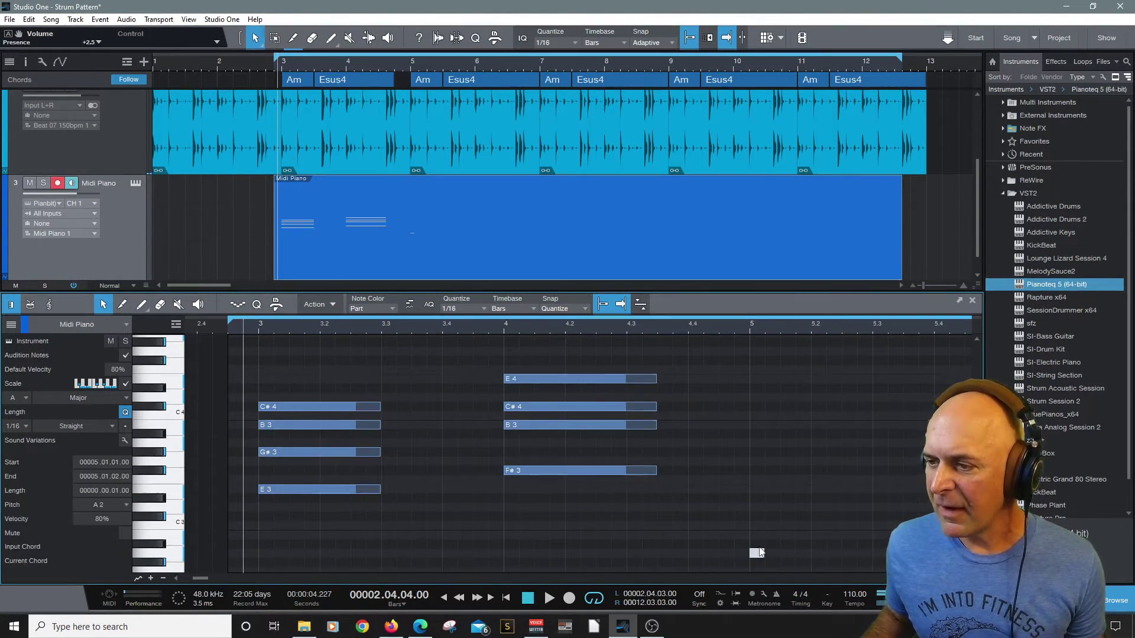
{"action": "left_click_drag", "start_coordinate": [758, 554], "coordinate": [909, 495]}
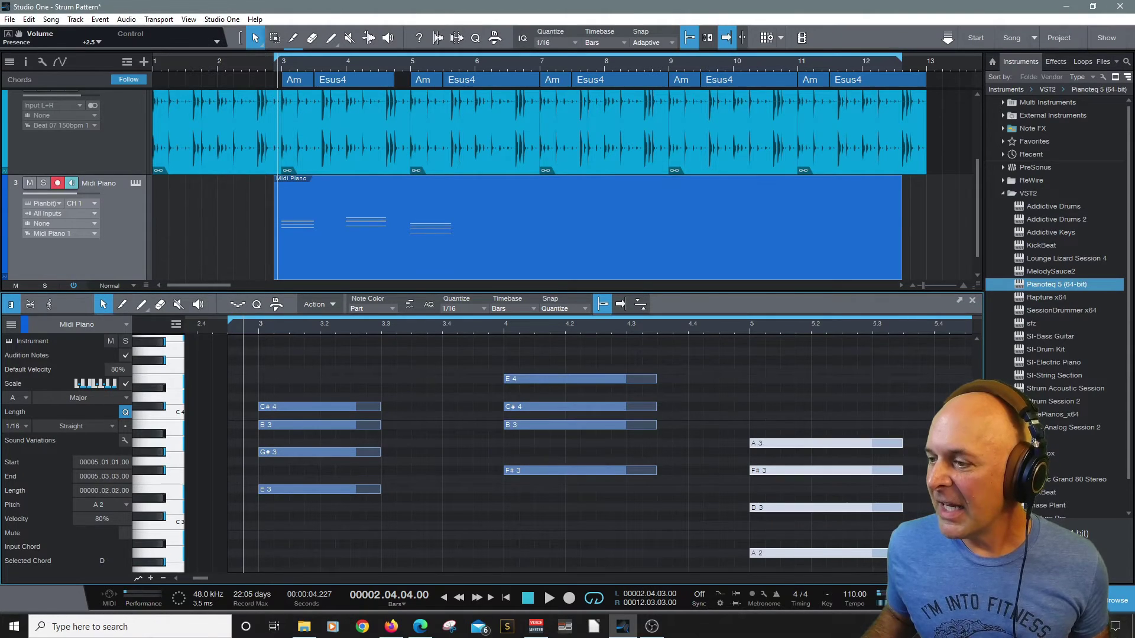
{"action": "key", "text": "w"}
{"action": "key", "text": "w"}
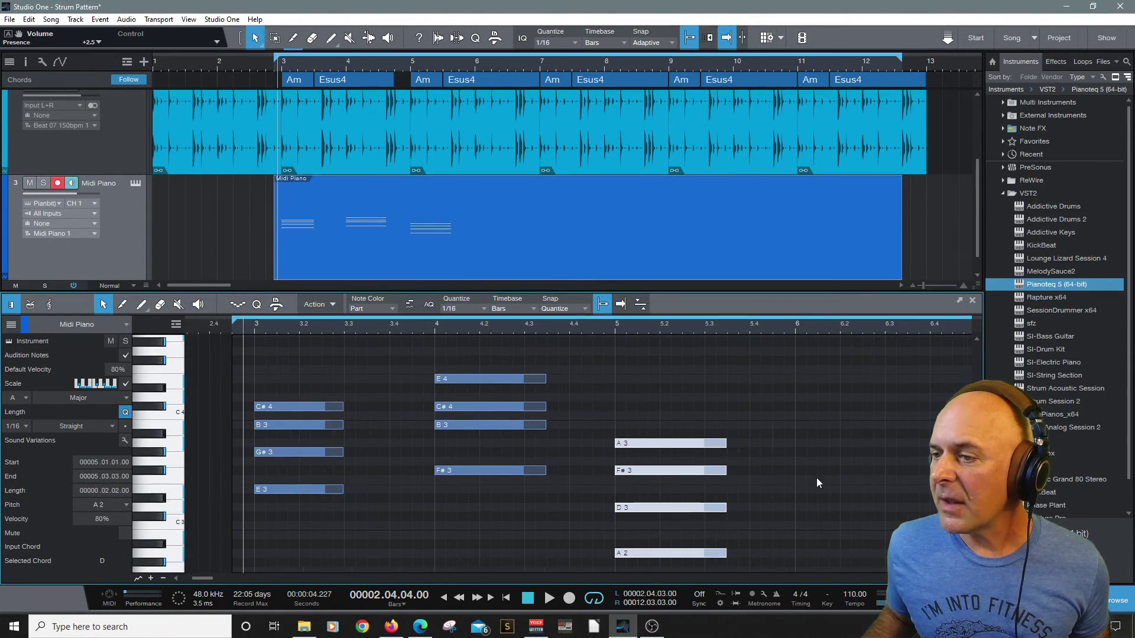
{"action": "left_click_drag", "start_coordinate": [731, 444], "coordinate": [736, 447]}
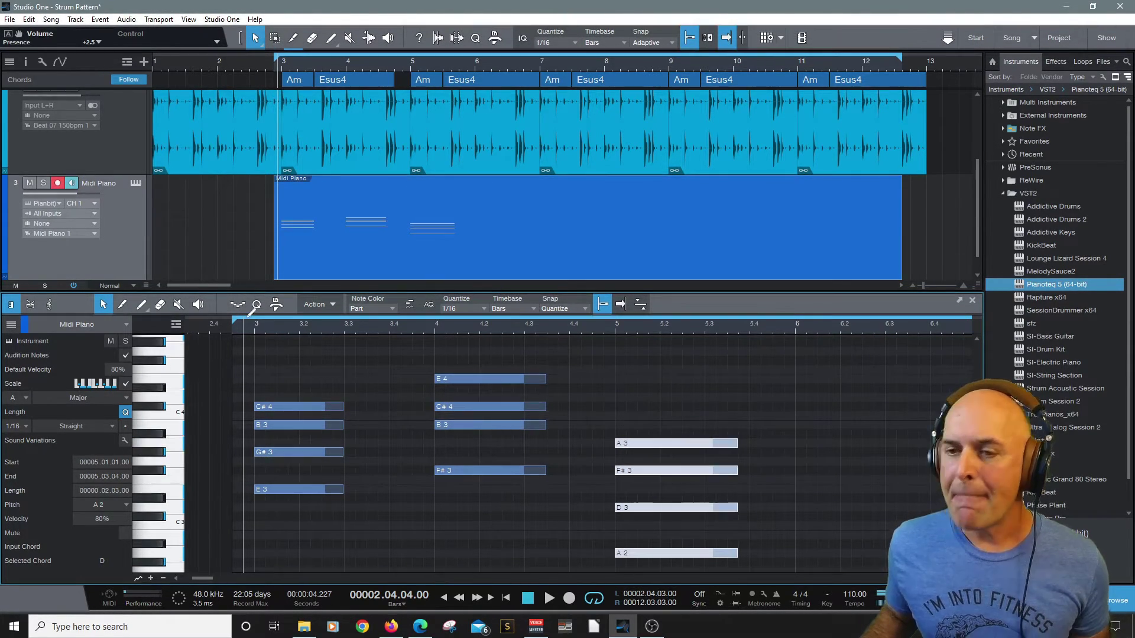
{"action": "key", "text": "space"}
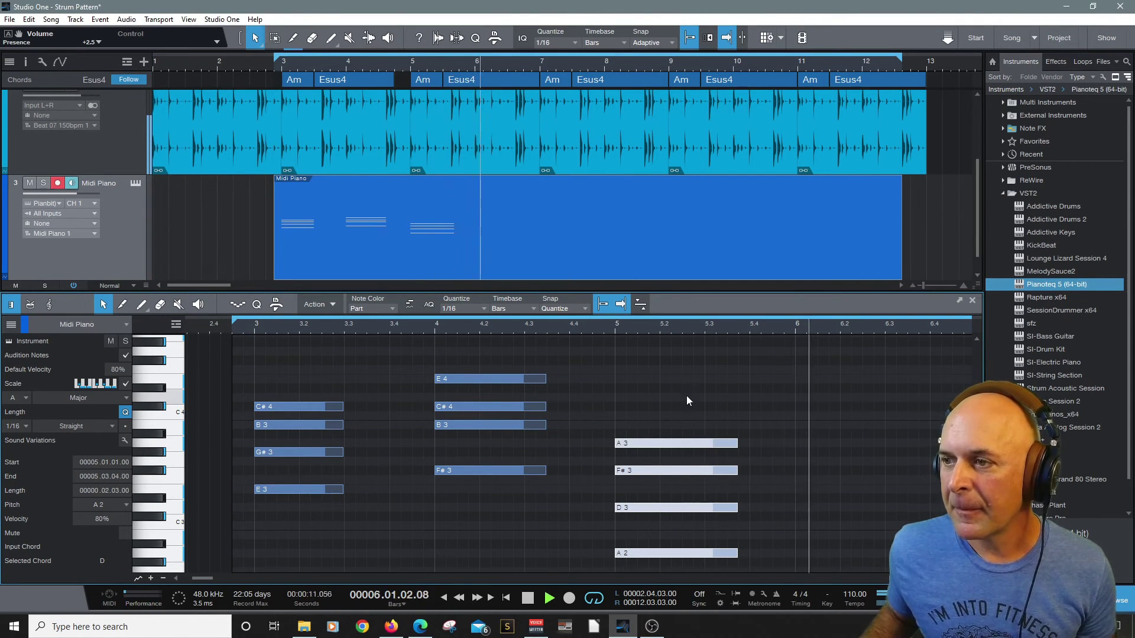
{"action": "key", "text": "space"}
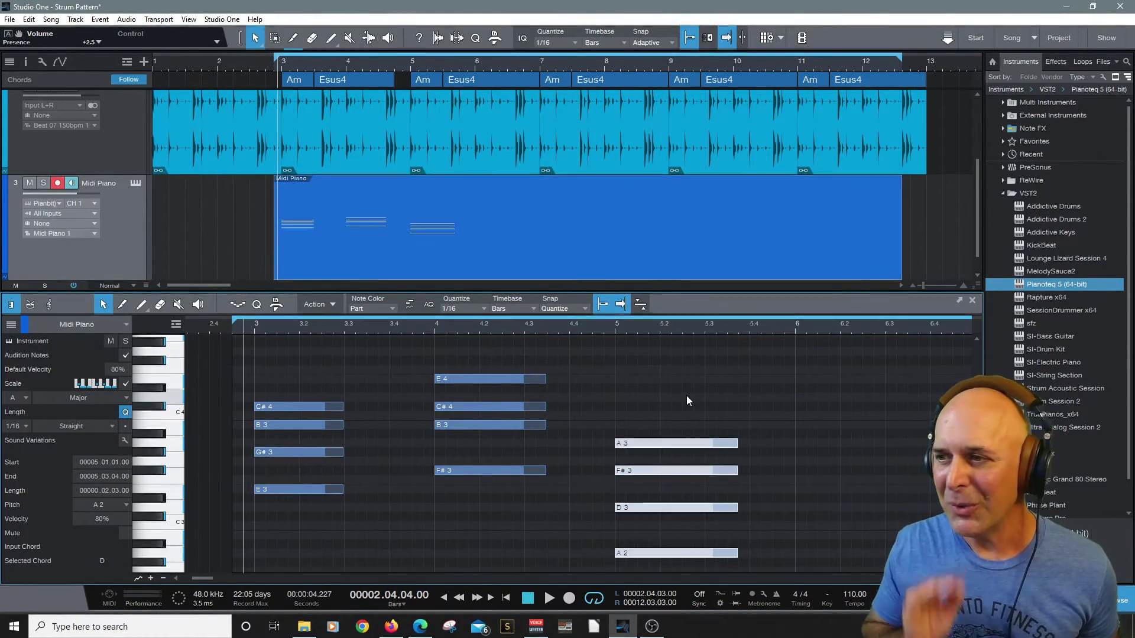
Step: Add staggered short D3, F#3 and A3 strum notes at bar 6 and lengthen the D3 note
{"action": "left_click", "coordinate": [803, 500]}
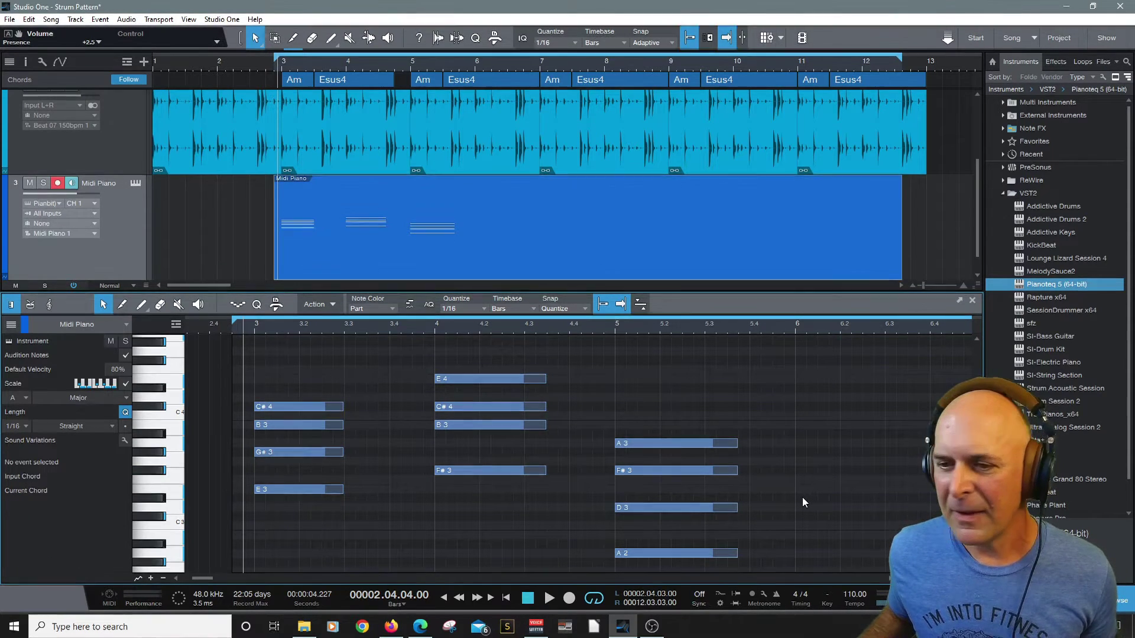
{"action": "double_click", "coordinate": [803, 499]}
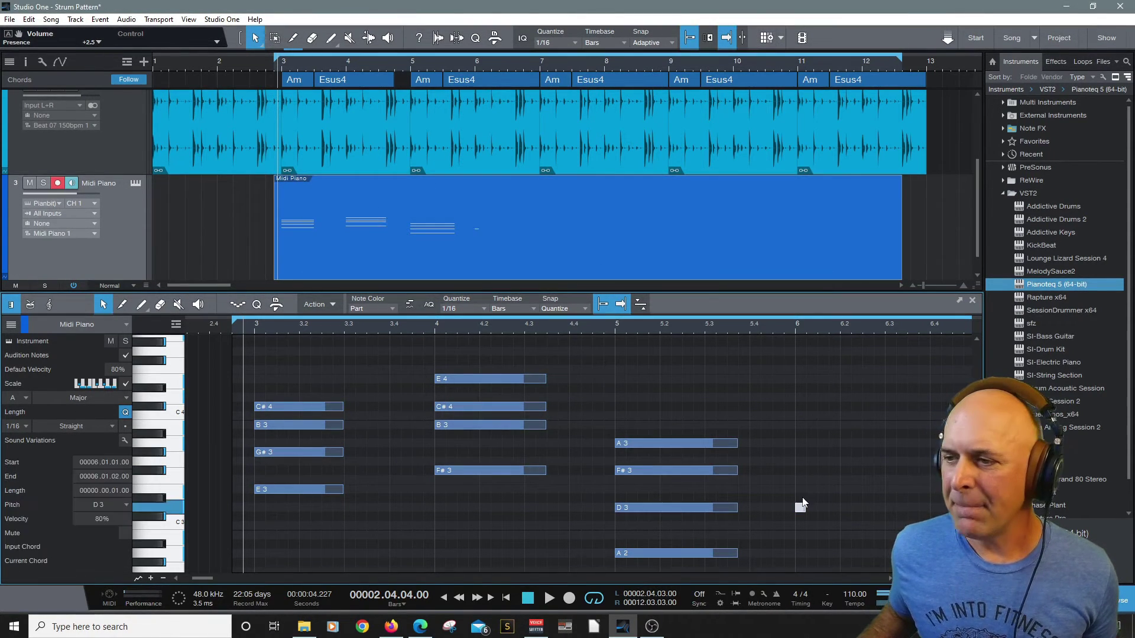
{"action": "double_click", "coordinate": [827, 469]}
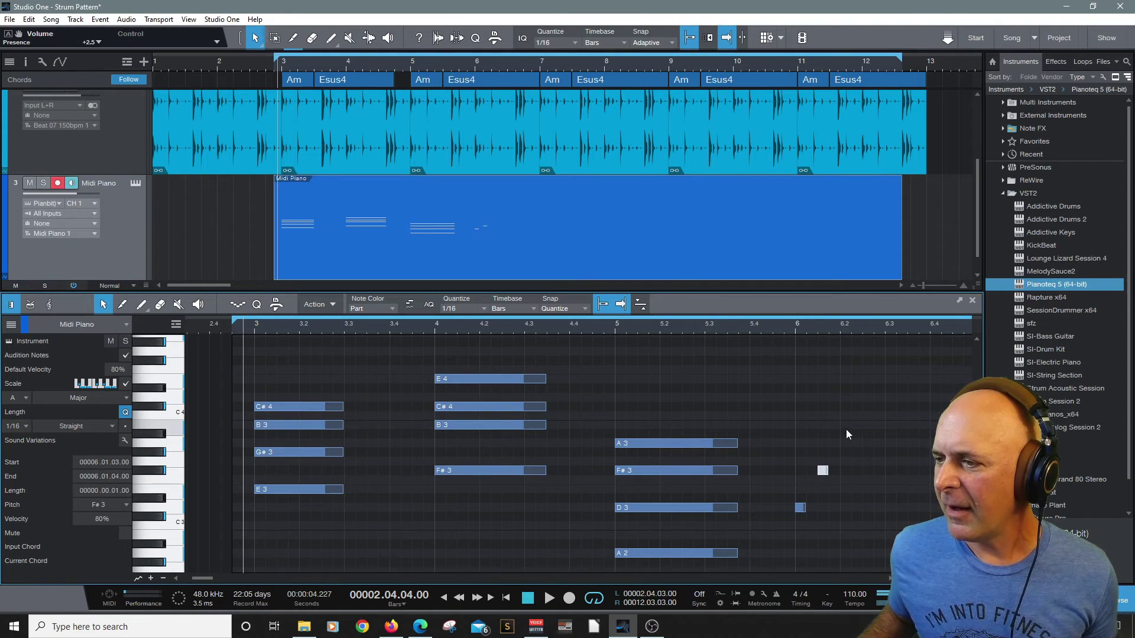
{"action": "left_click", "coordinate": [844, 449]}
{"action": "left_click_drag", "start_coordinate": [852, 435], "coordinate": [787, 525]}
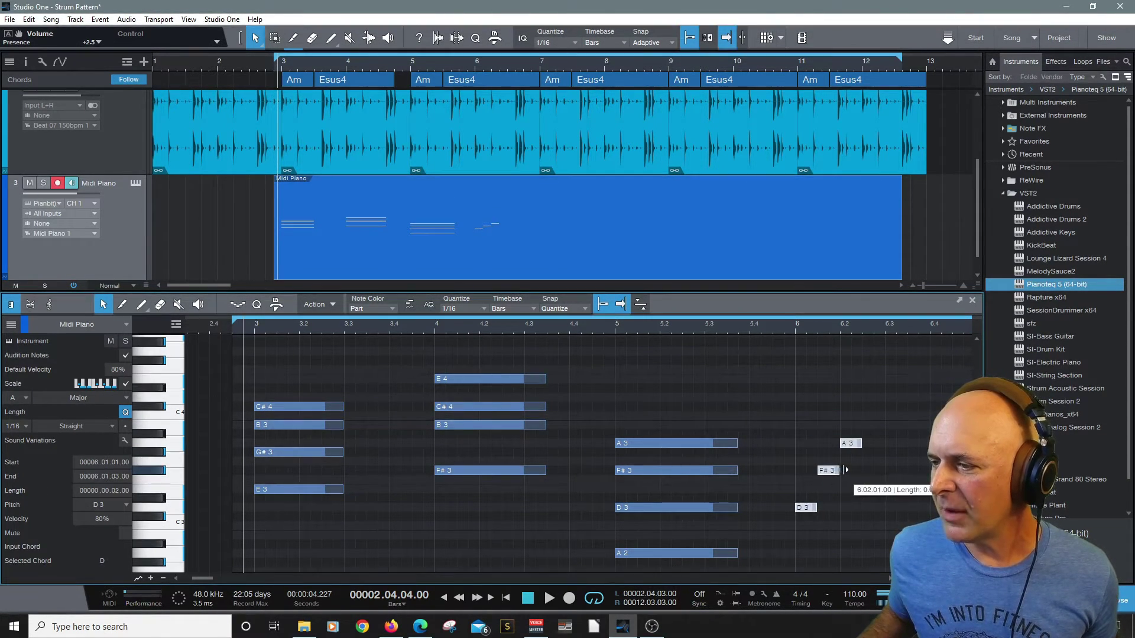
{"action": "left_click", "coordinate": [844, 504]}
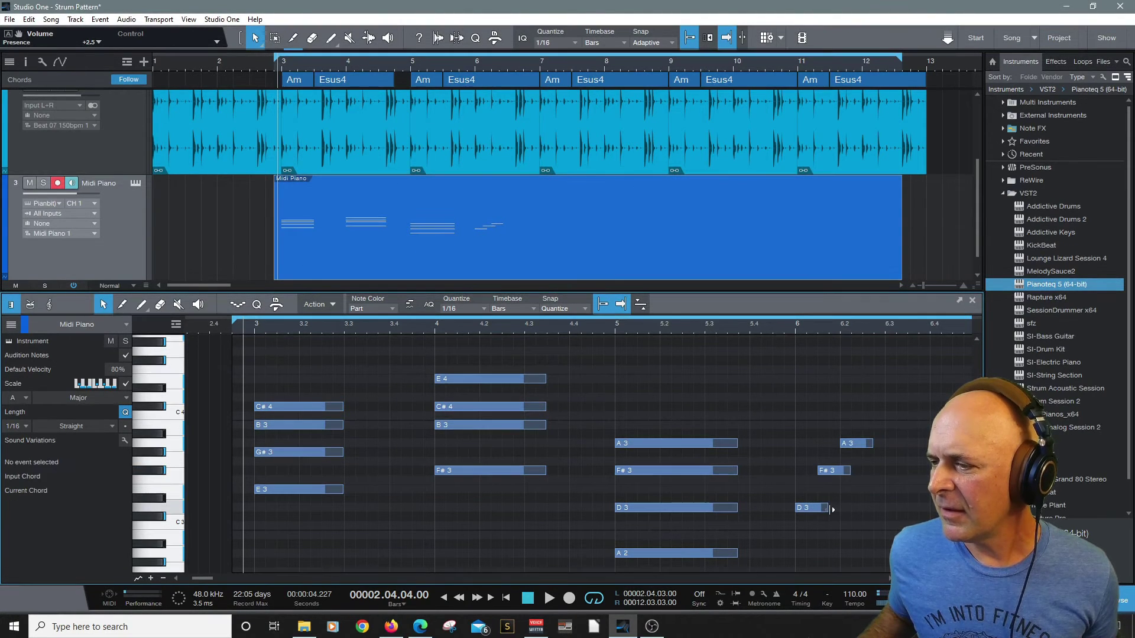
{"action": "left_click_drag", "start_coordinate": [830, 509], "coordinate": [850, 509]}
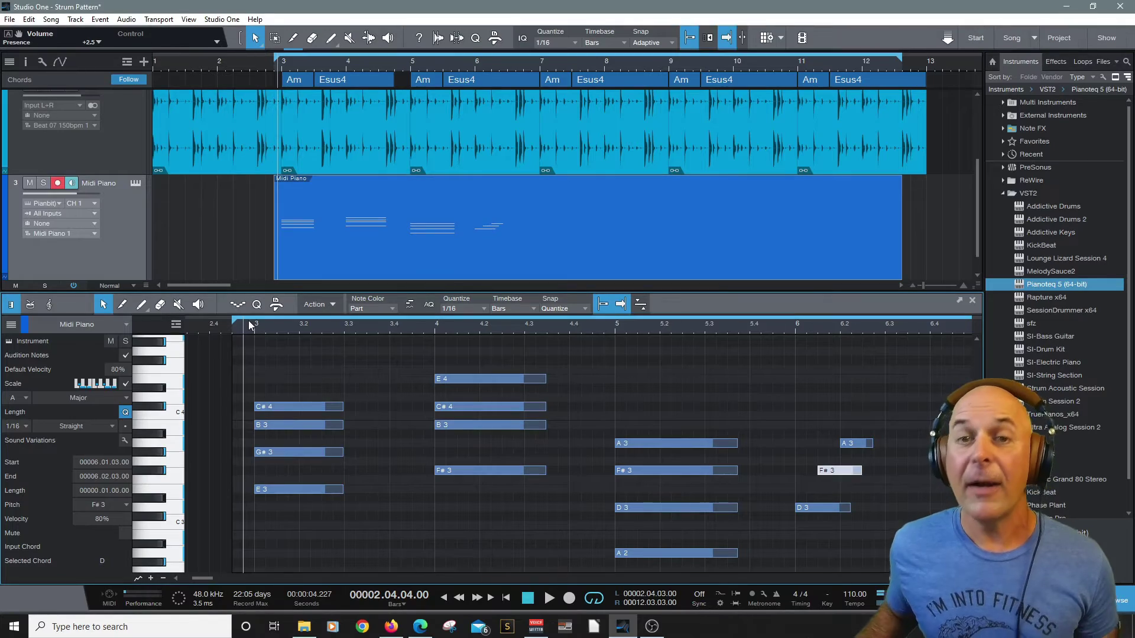
Step: Play back the piano part, then trim it to end at bar 7
{"action": "key", "text": "space"}
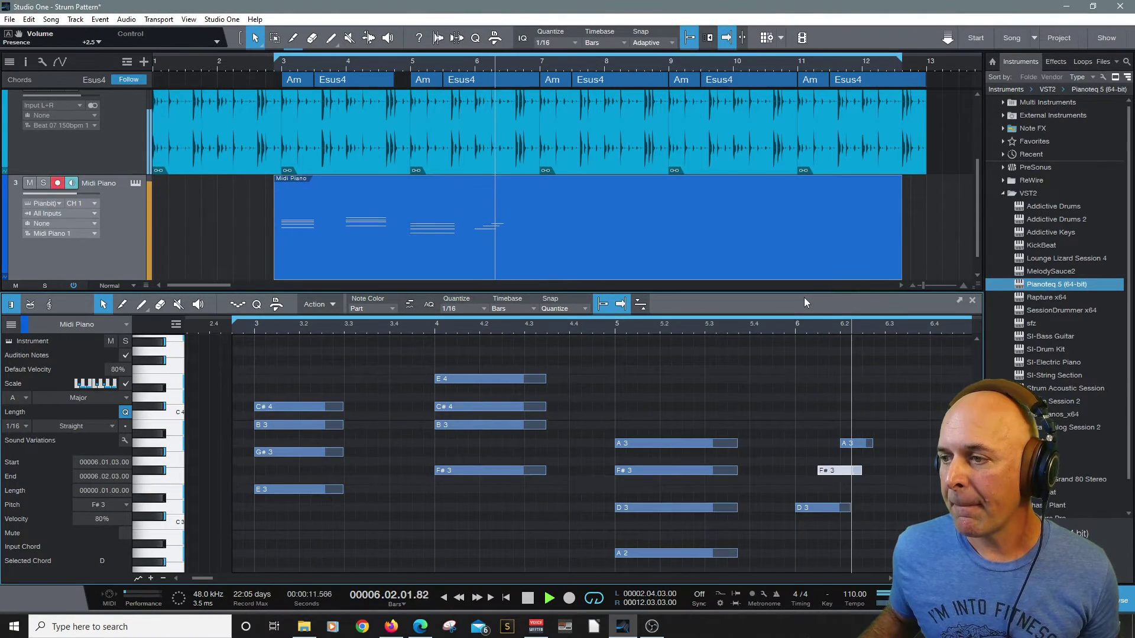
{"action": "key", "text": "space"}
{"action": "left_click_drag", "start_coordinate": [899, 219], "coordinate": [540, 223]}
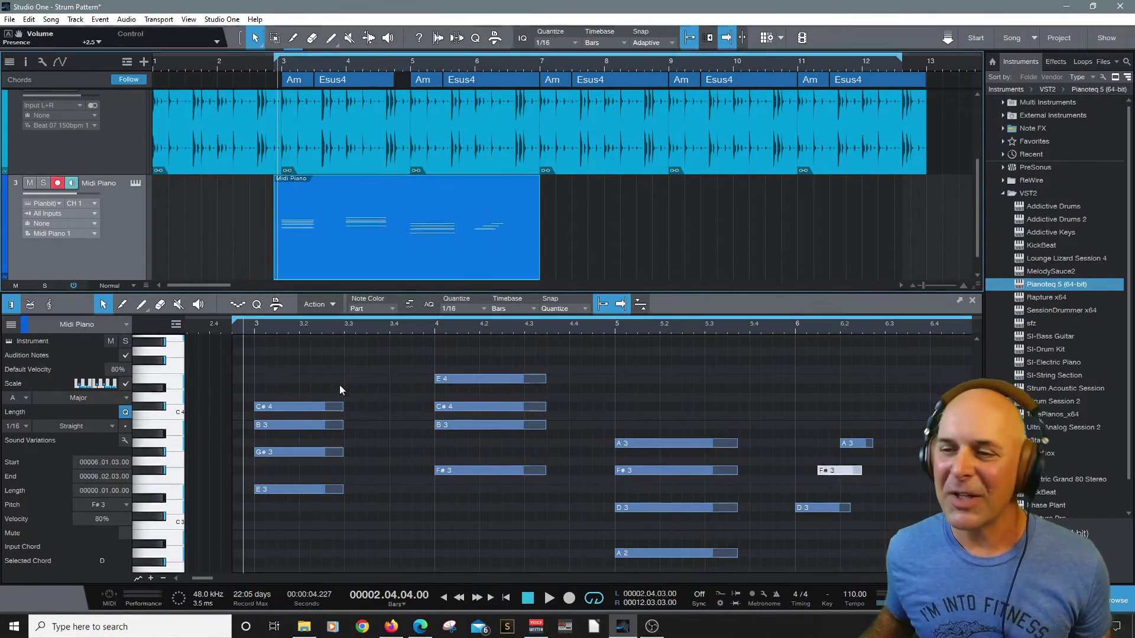
Step: Box-select only the upper notes of the bar-3 and bar-4 chords in the piano roll
{"action": "left_click", "coordinate": [381, 376]}
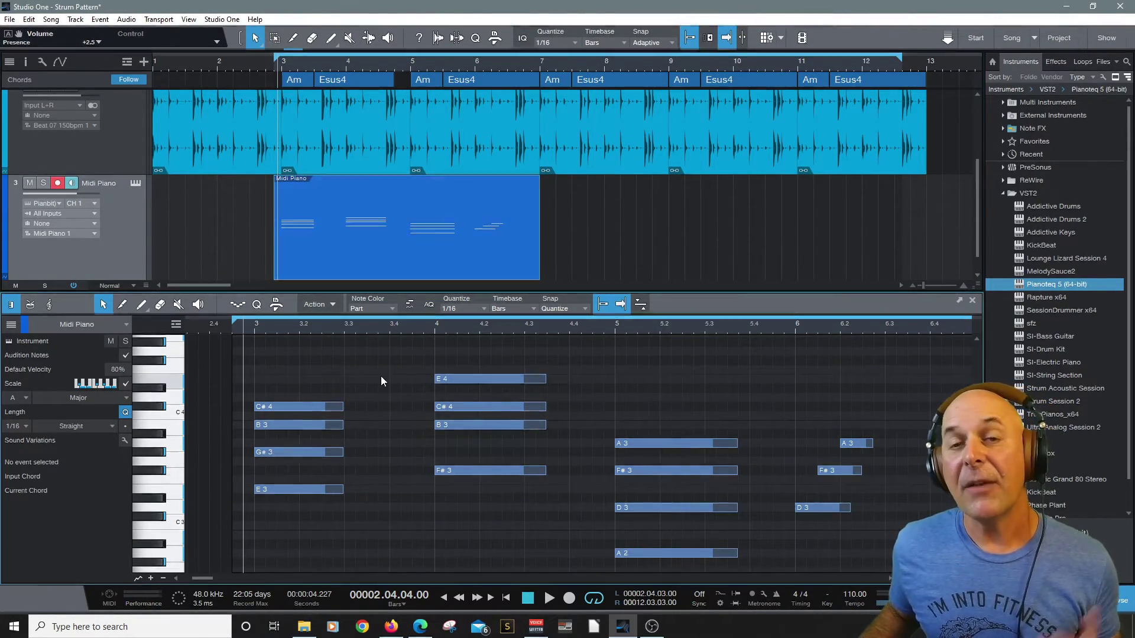
{"action": "left_click_drag", "start_coordinate": [381, 376], "coordinate": [246, 523]}
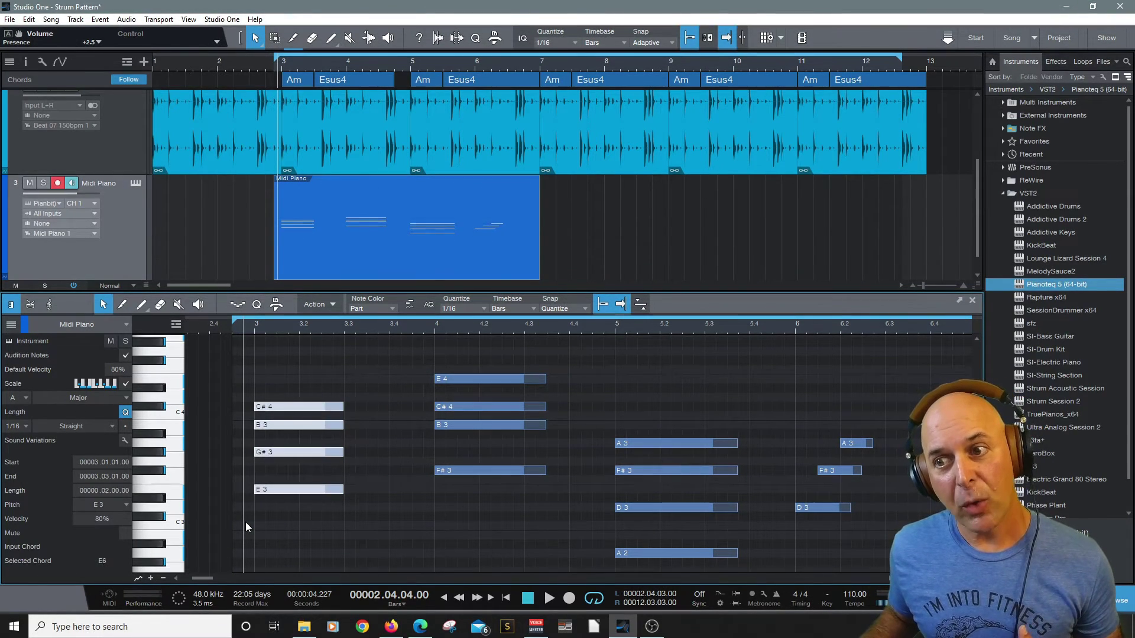
{"action": "left_click", "coordinate": [742, 340]}
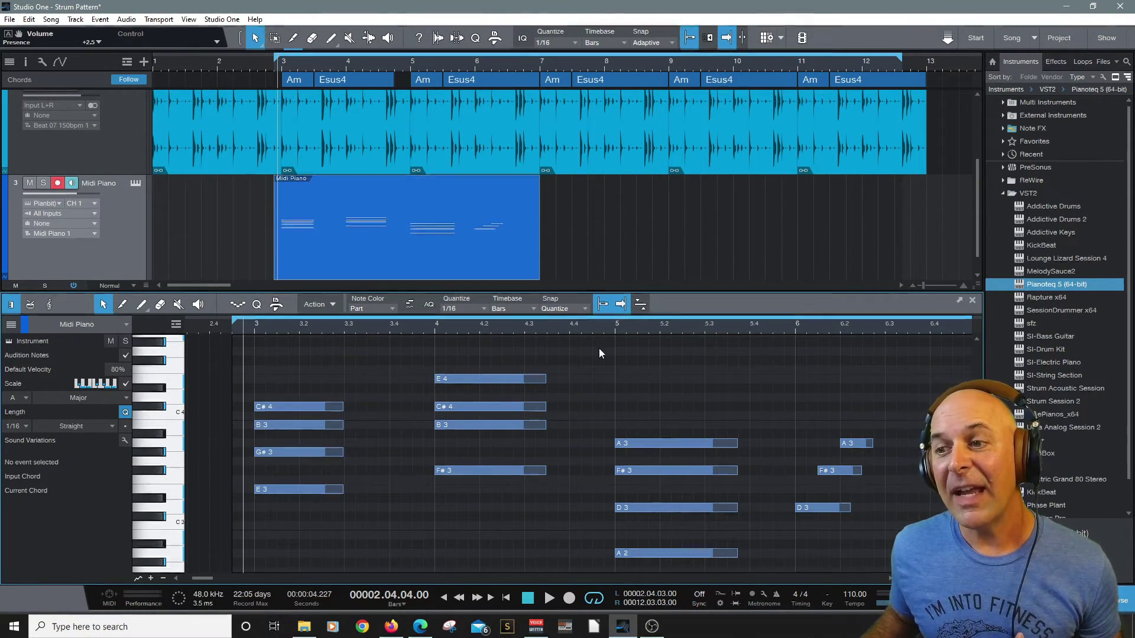
{"action": "left_click_drag", "start_coordinate": [593, 347], "coordinate": [244, 544]}
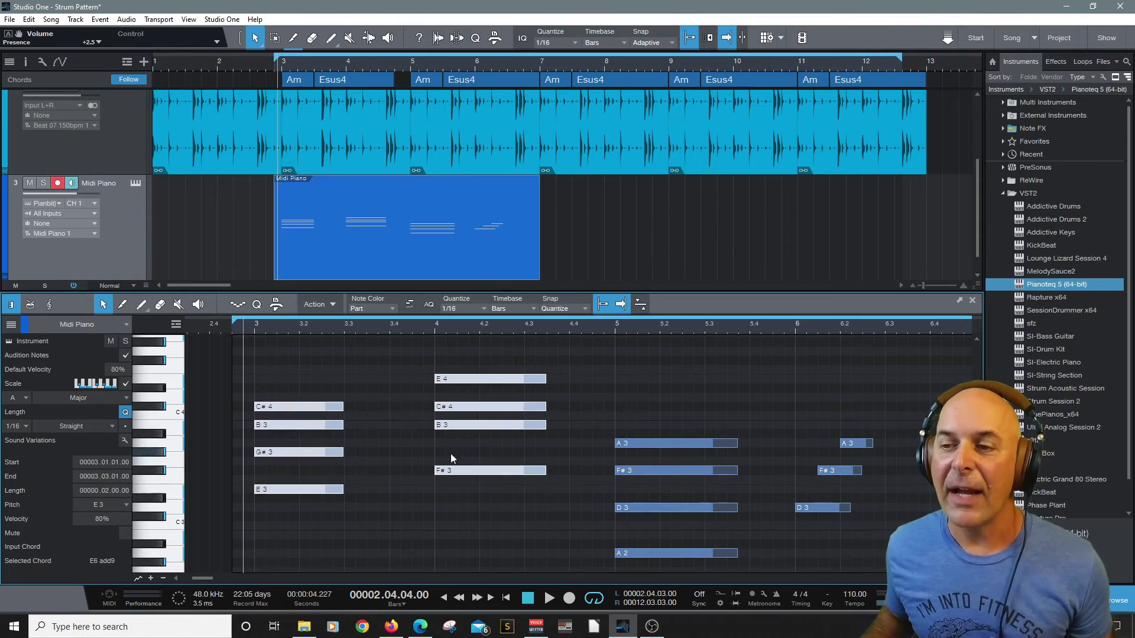
{"action": "left_click_drag", "start_coordinate": [581, 347], "coordinate": [253, 544]}
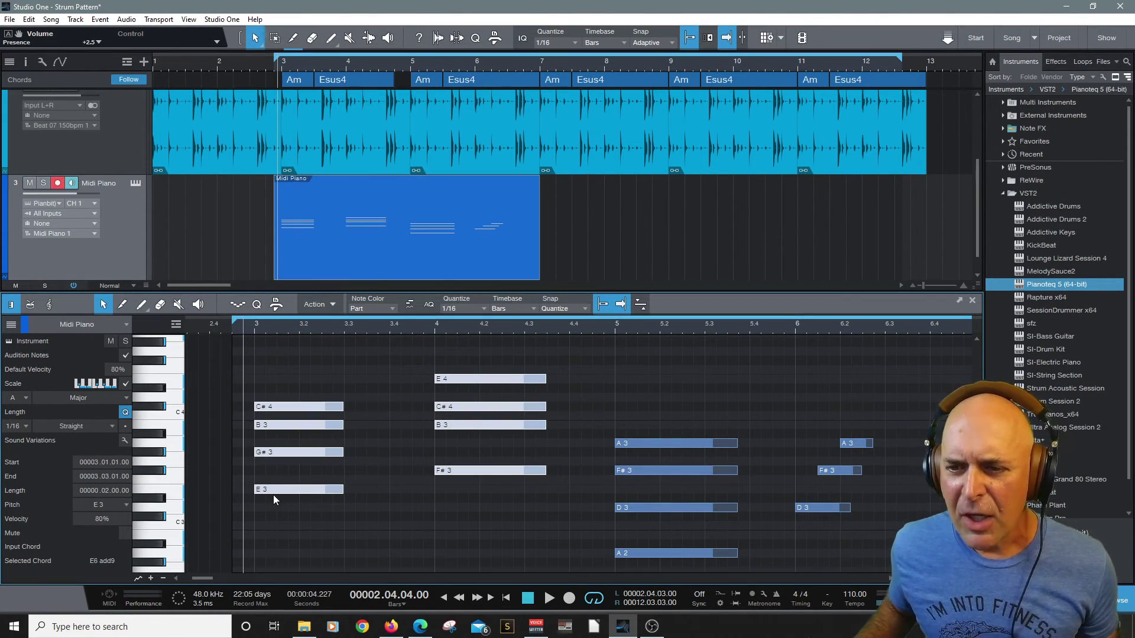
{"action": "mouse_move", "coordinate": [274, 493]}
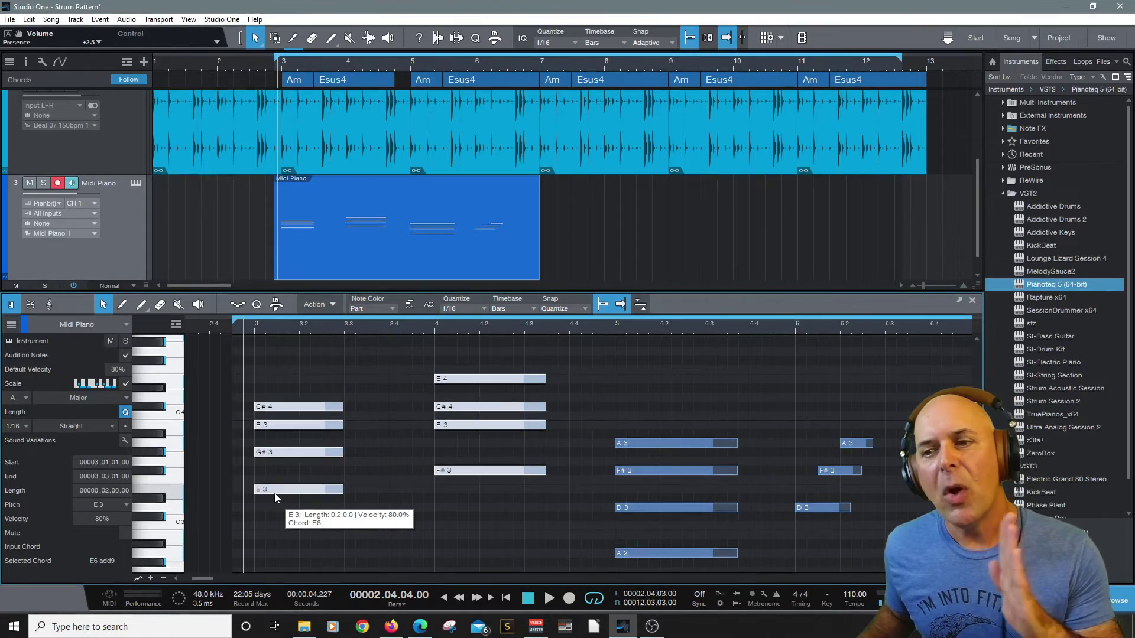
{"action": "mouse_move", "coordinate": [268, 406]}
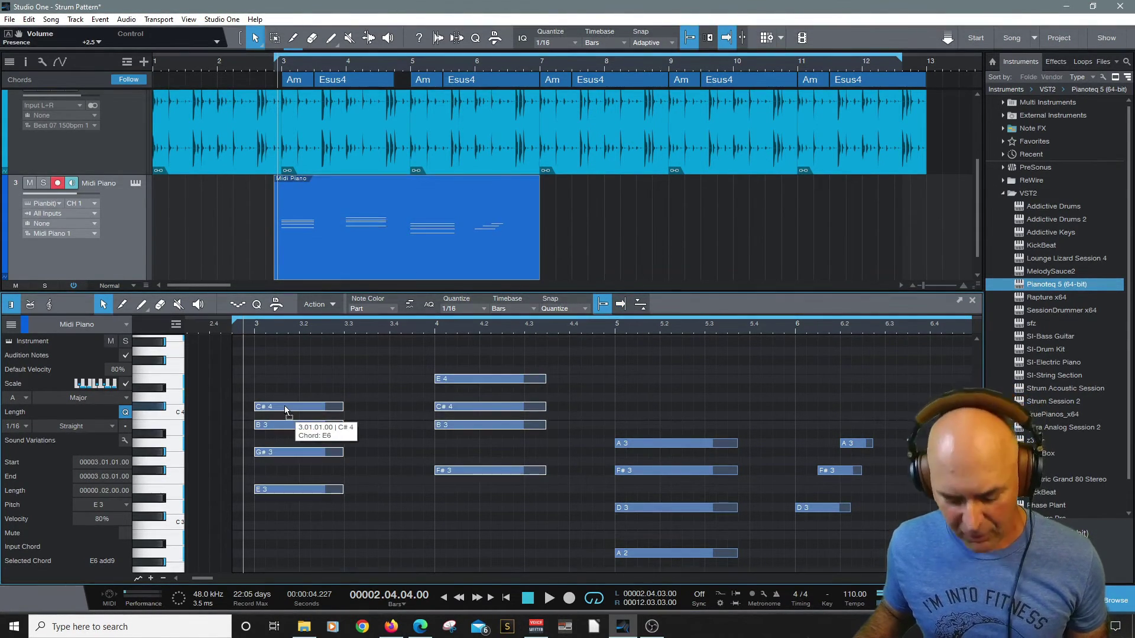
Step: Stagger the bar 3–4 chord notes later to strum them, then audition from just before bar 3
{"action": "left_click_drag", "start_coordinate": [285, 406], "coordinate": [343, 394]}
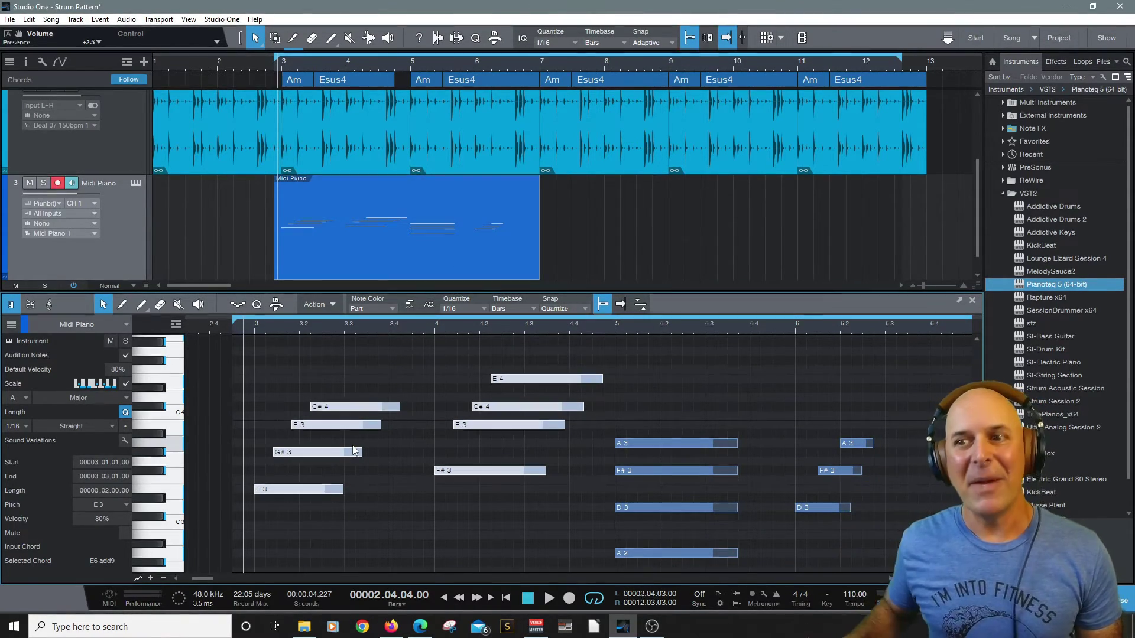
{"action": "left_click", "coordinate": [221, 327]}
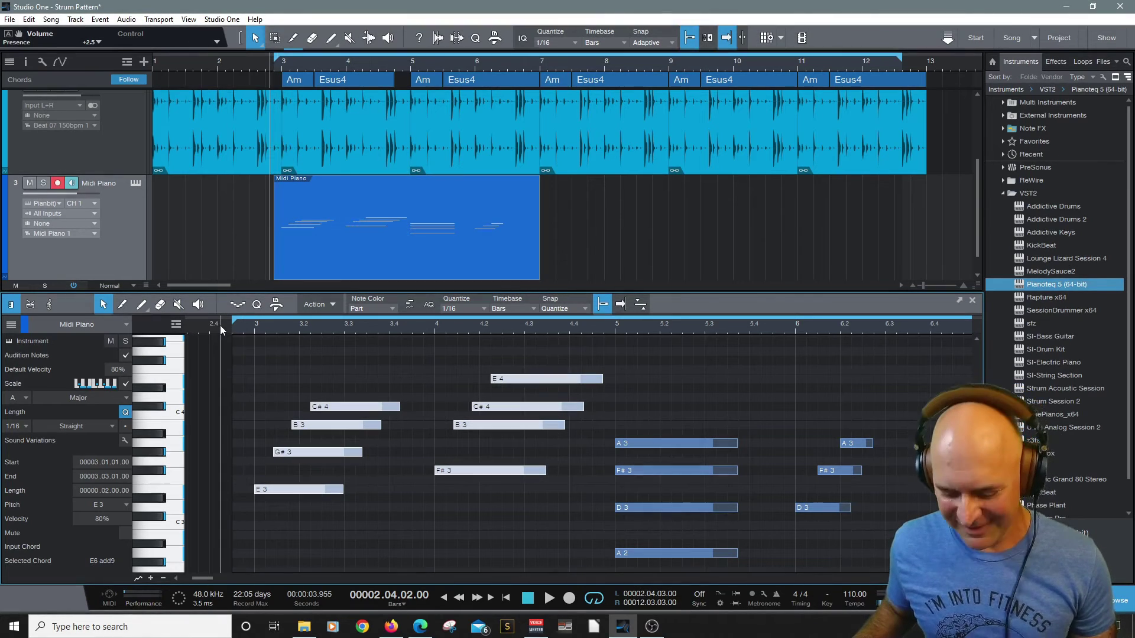
{"action": "key", "text": "space"}
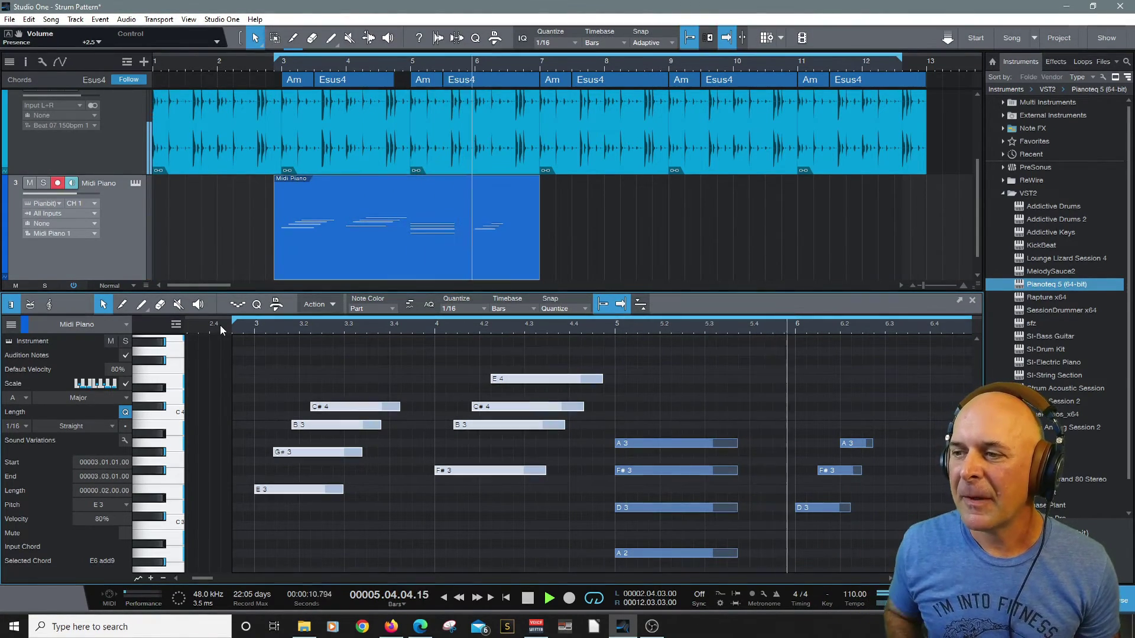
{"action": "key", "text": "space"}
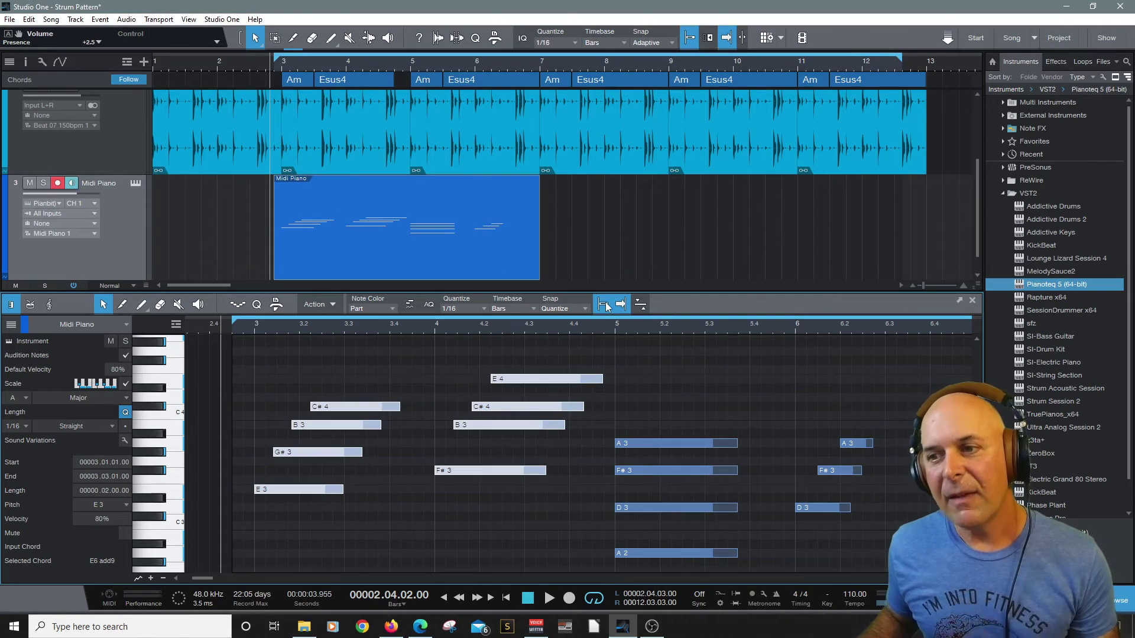
{"action": "left_click", "coordinate": [244, 346]}
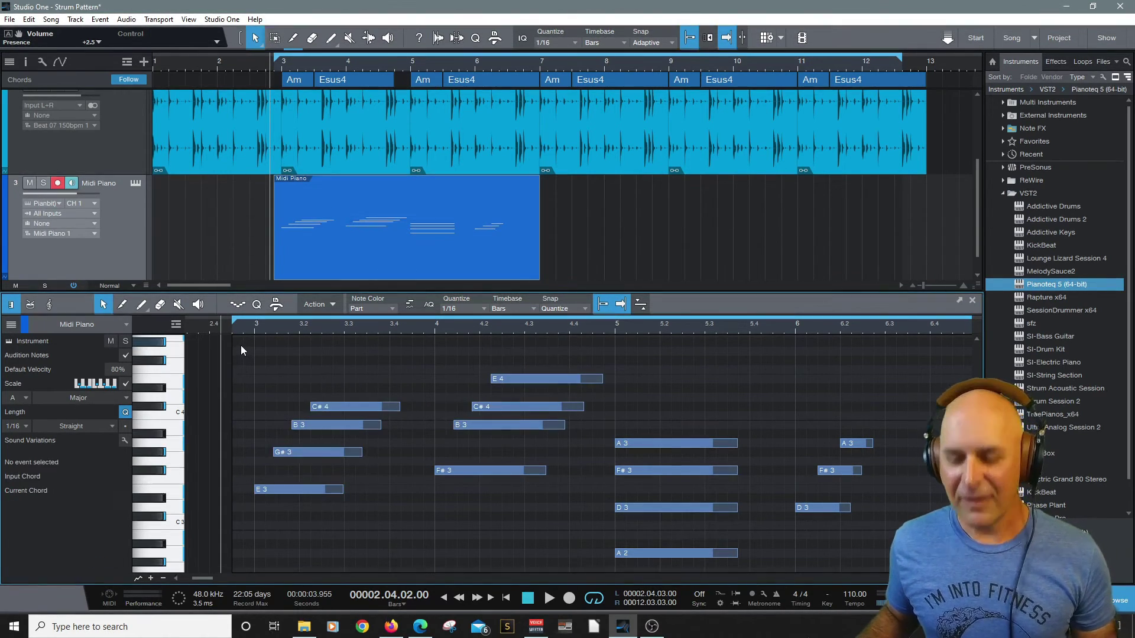
{"action": "key", "text": "space"}
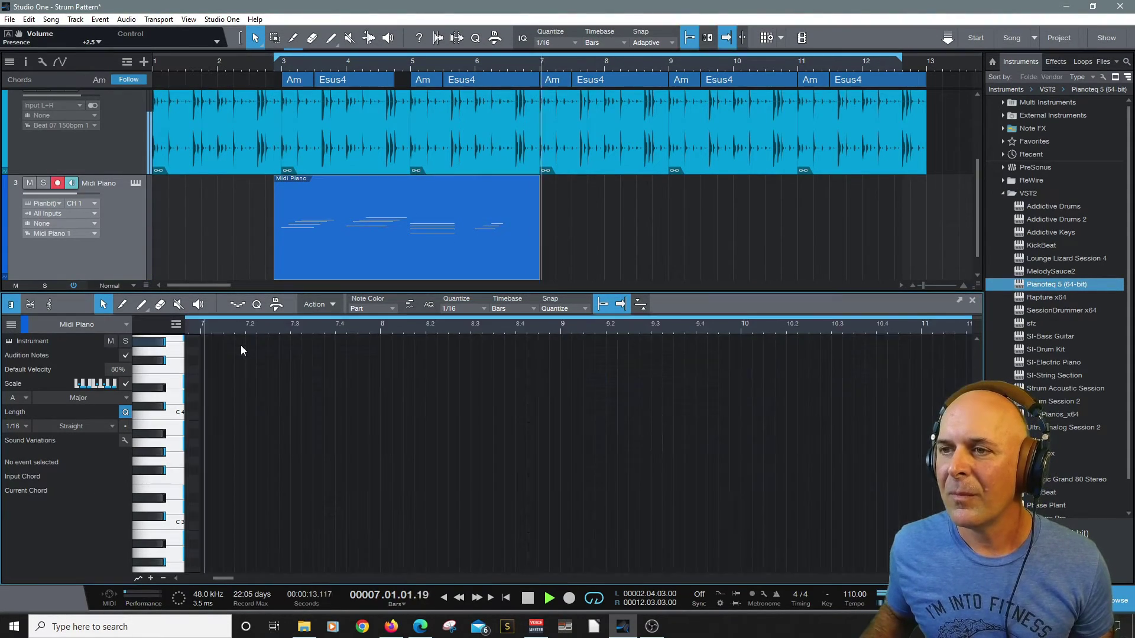
{"action": "key", "text": "space"}
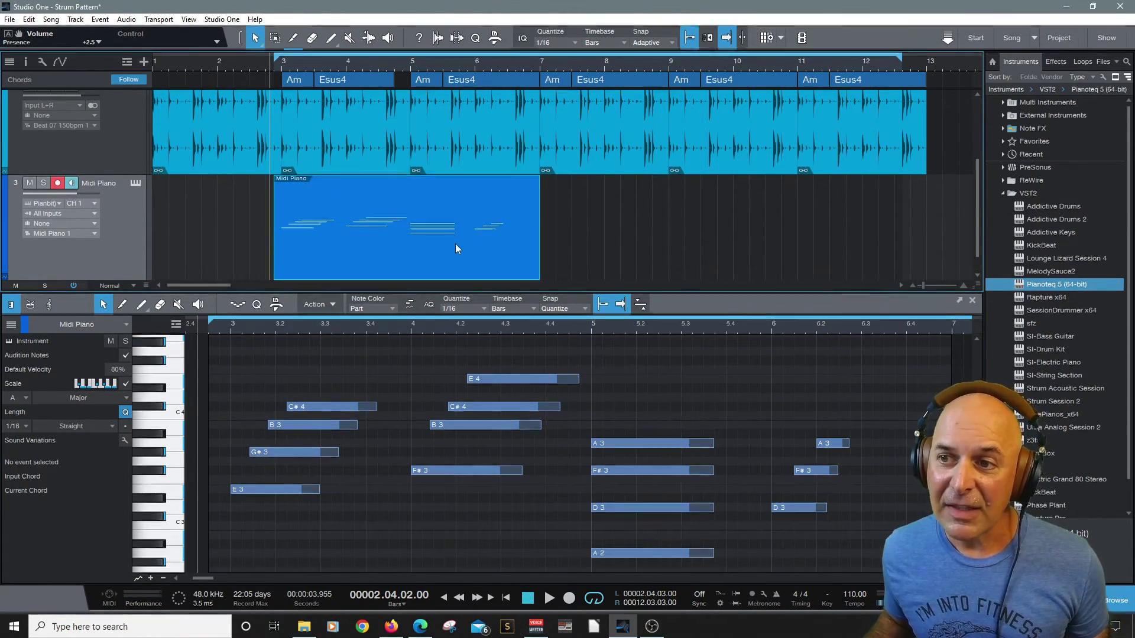
Step: Duplicate the Midi Piano part right after itself and play both parts back
{"action": "key", "text": "d"}
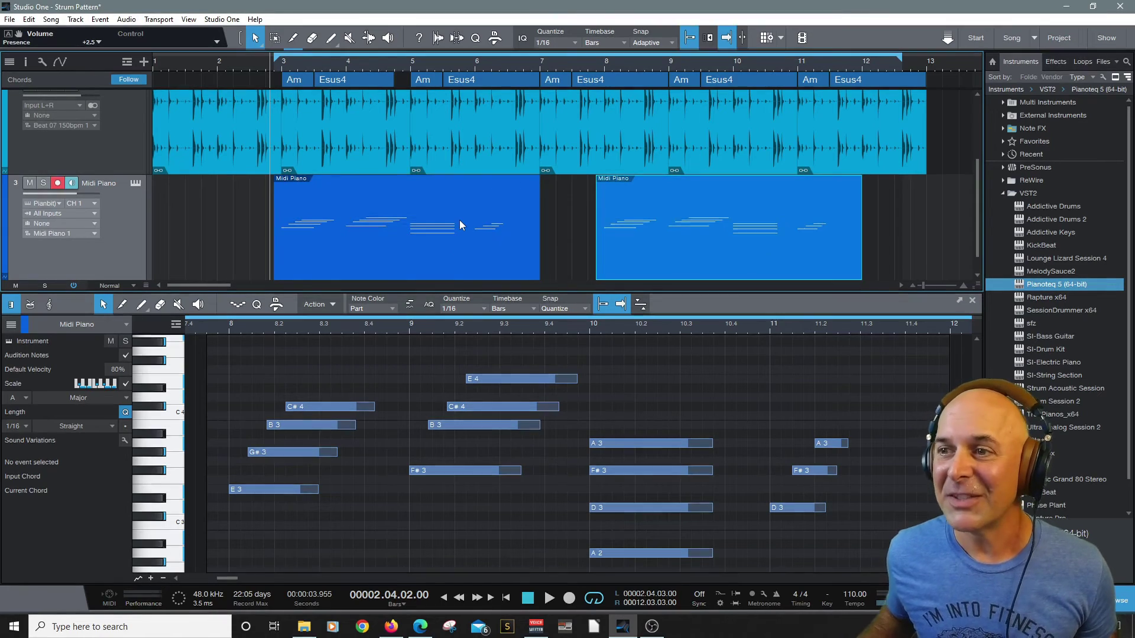
{"action": "key", "text": "space"}
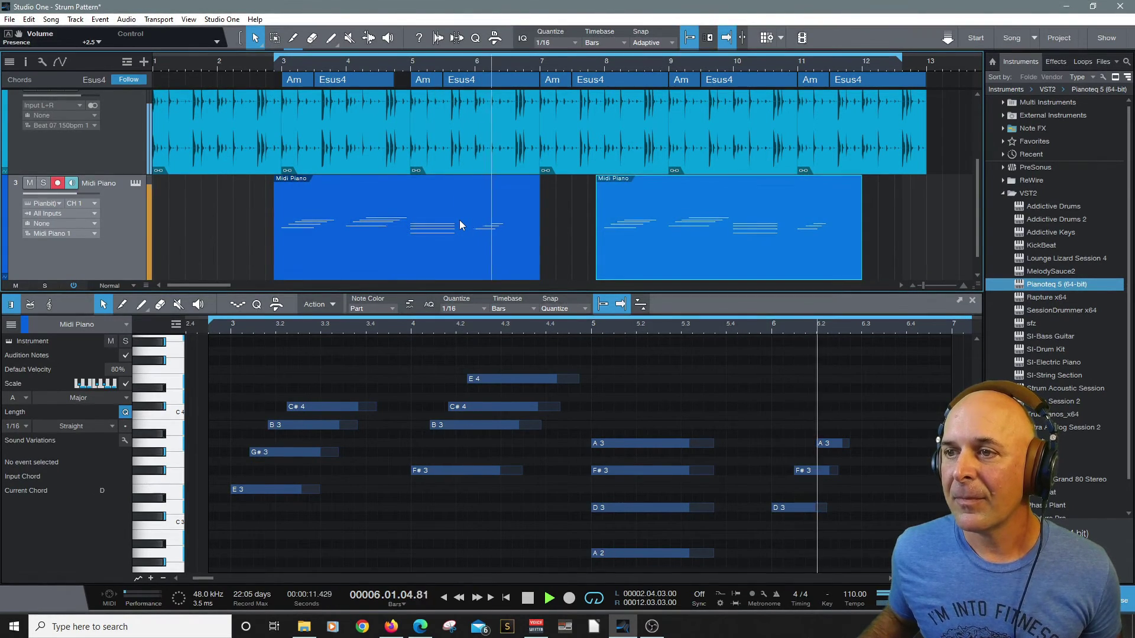
{"action": "key", "text": "space"}
Step: Move the copied part to start at bar 7 and play back from bar 2
{"action": "left_click_drag", "start_coordinate": [651, 251], "coordinate": [595, 258]}
{"action": "left_click", "coordinate": [285, 63]}
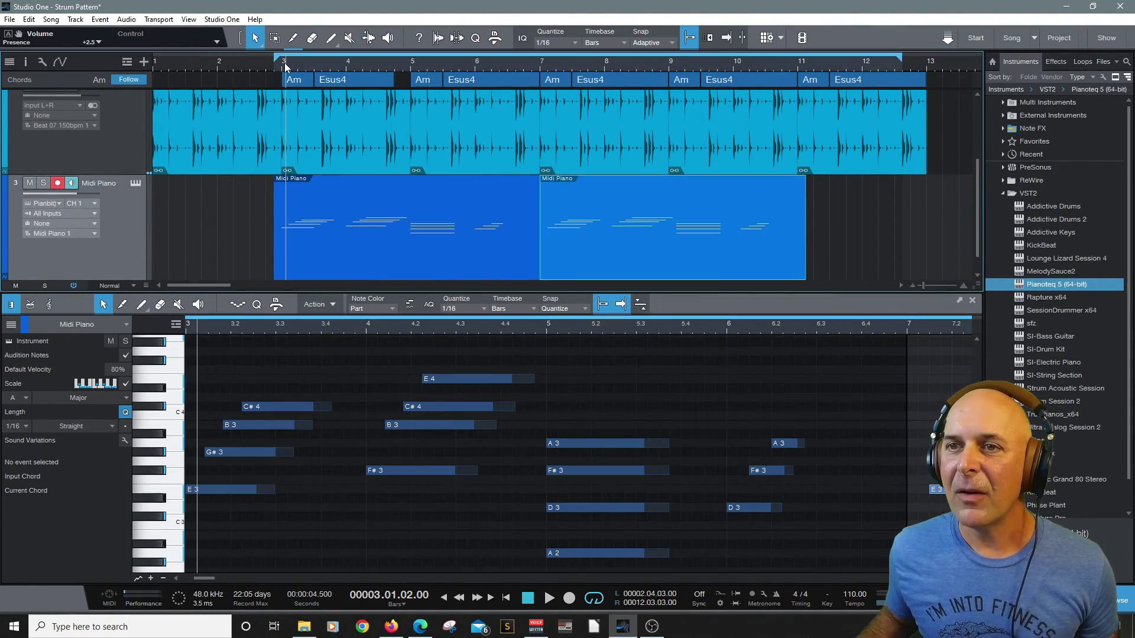
{"action": "left_click", "coordinate": [215, 66]}
{"action": "key", "text": "space"}
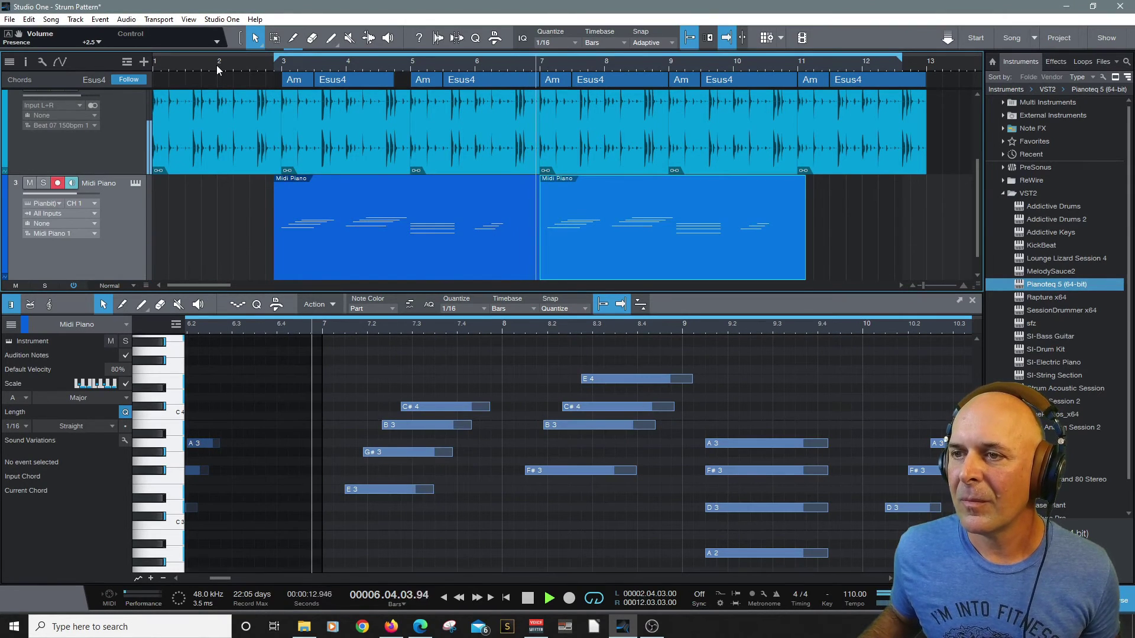
{"action": "key", "text": "space"}
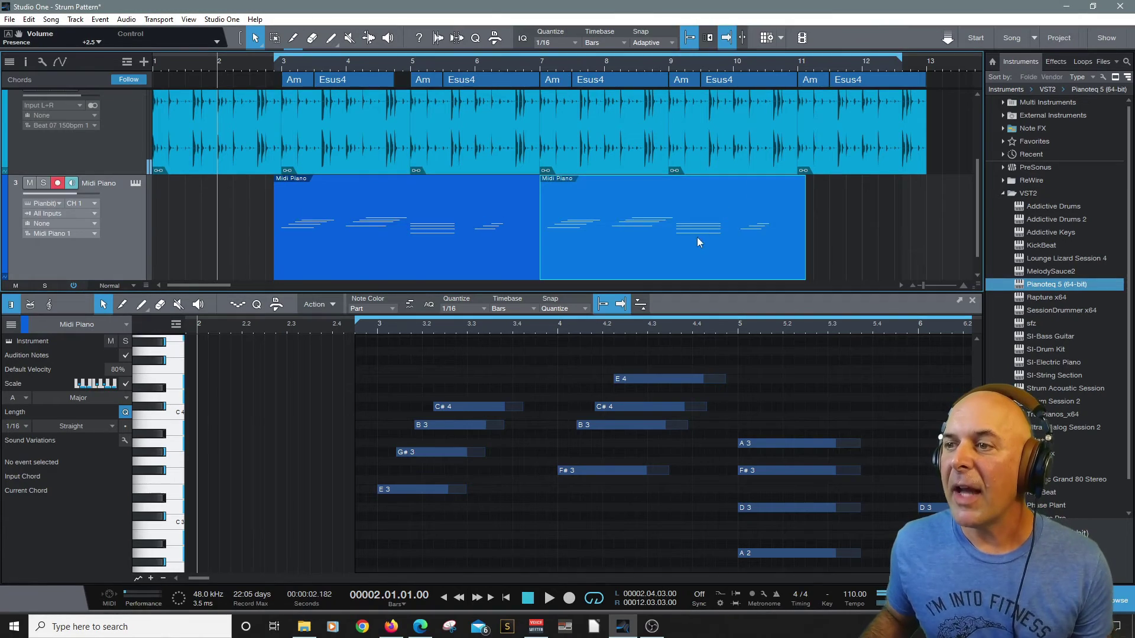
Step: Position the copied Midi Piano part at 6.04.04.00, one sixteenth before bar 7, then set playback near bar 5
{"action": "left_click_drag", "start_coordinate": [690, 242], "coordinate": [768, 247]}
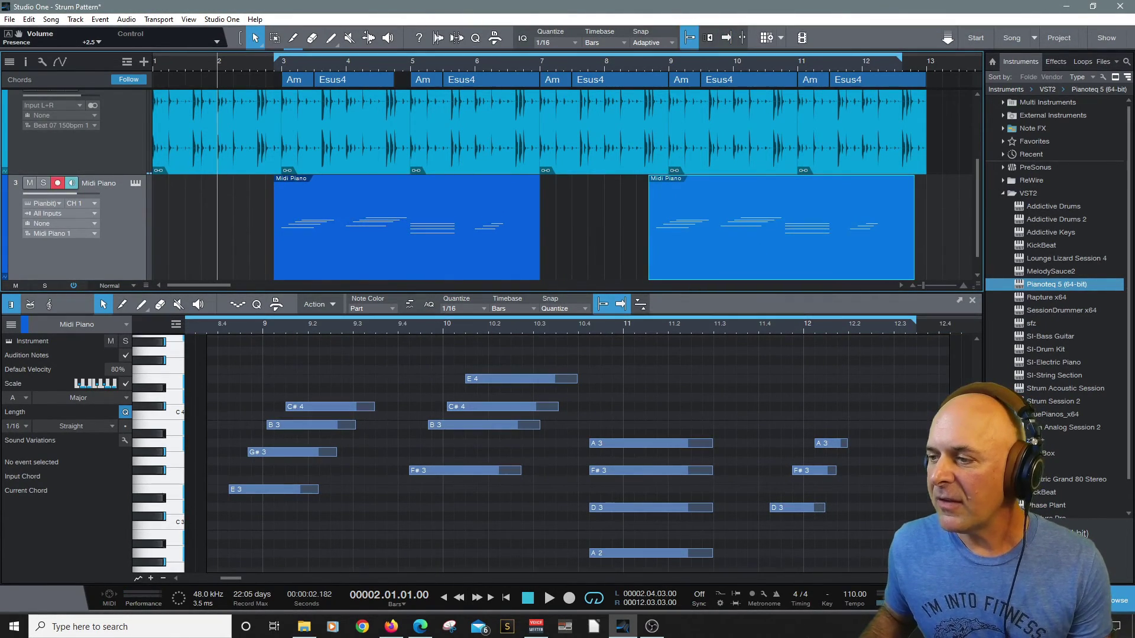
{"action": "key", "text": "z"}
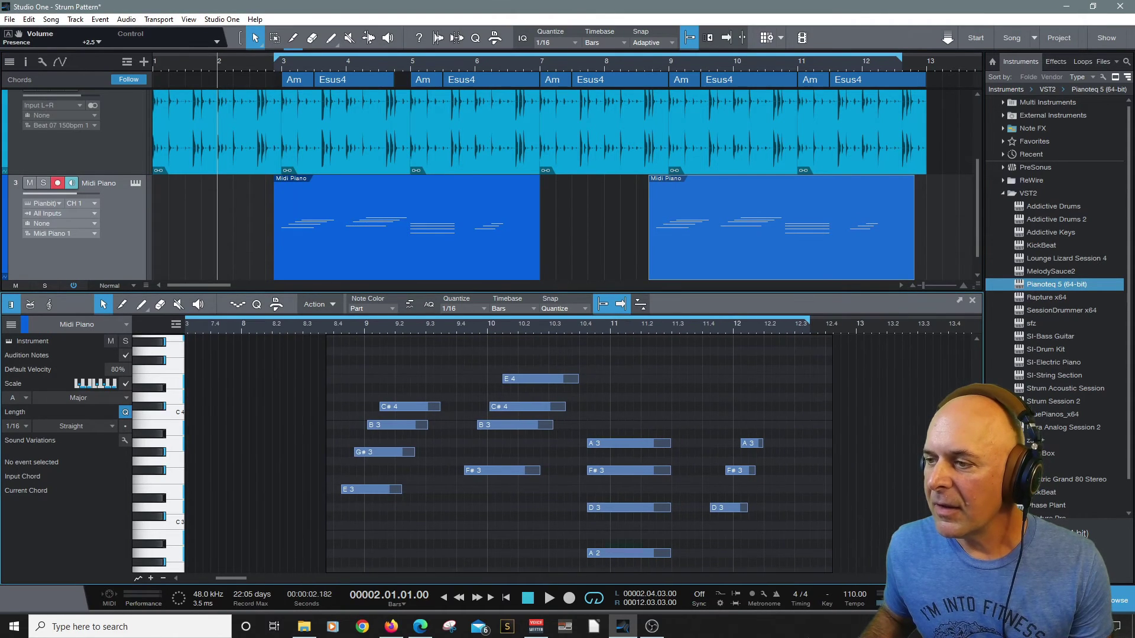
{"action": "left_click_drag", "start_coordinate": [738, 251], "coordinate": [635, 239]}
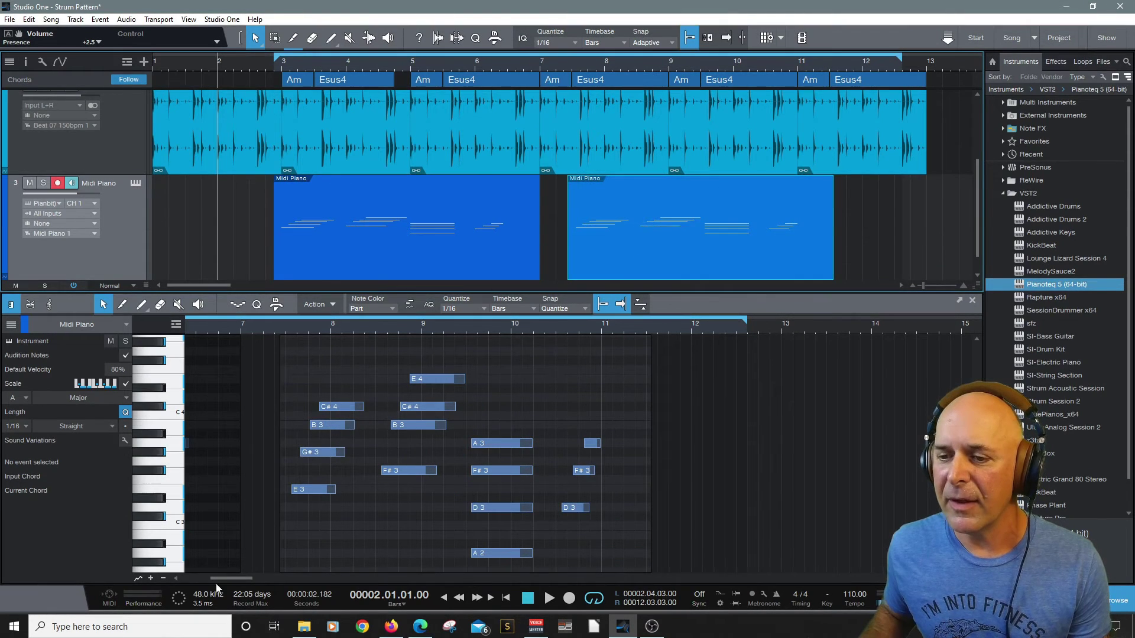
{"action": "left_click_drag", "start_coordinate": [228, 581], "coordinate": [211, 580]}
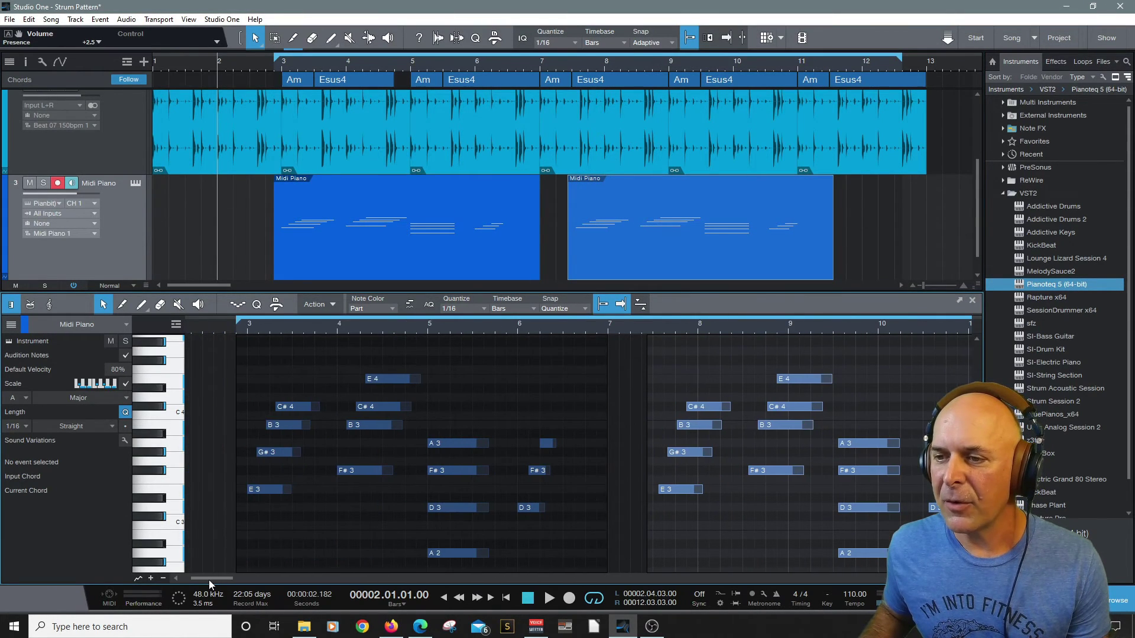
{"action": "left_click_drag", "start_coordinate": [644, 254], "coordinate": [609, 250]}
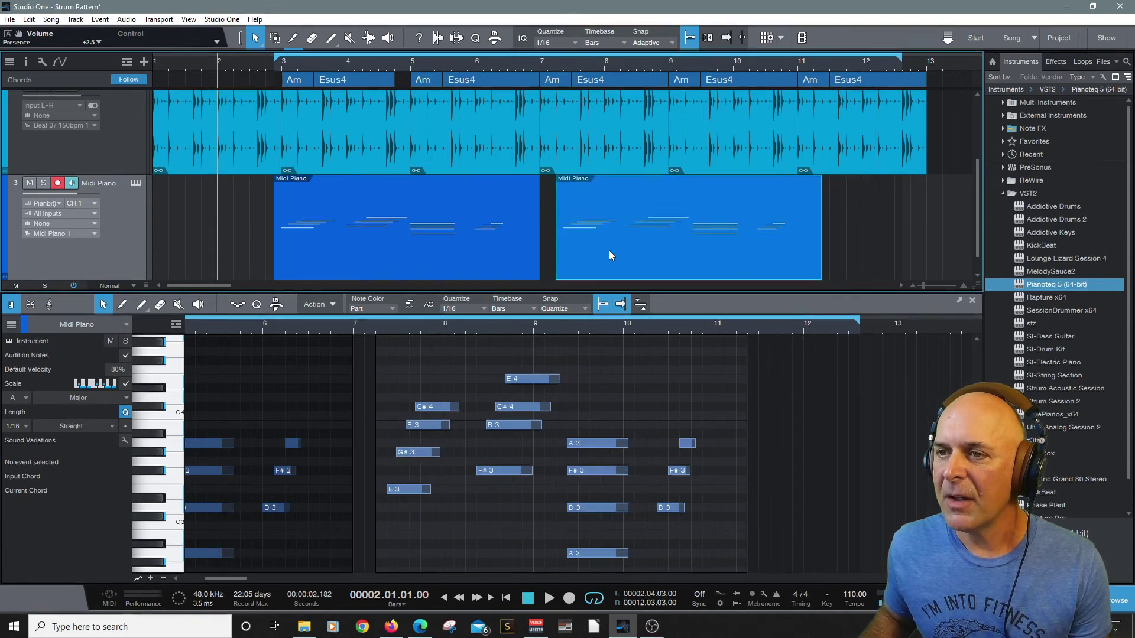
{"action": "left_click", "coordinate": [548, 222]}
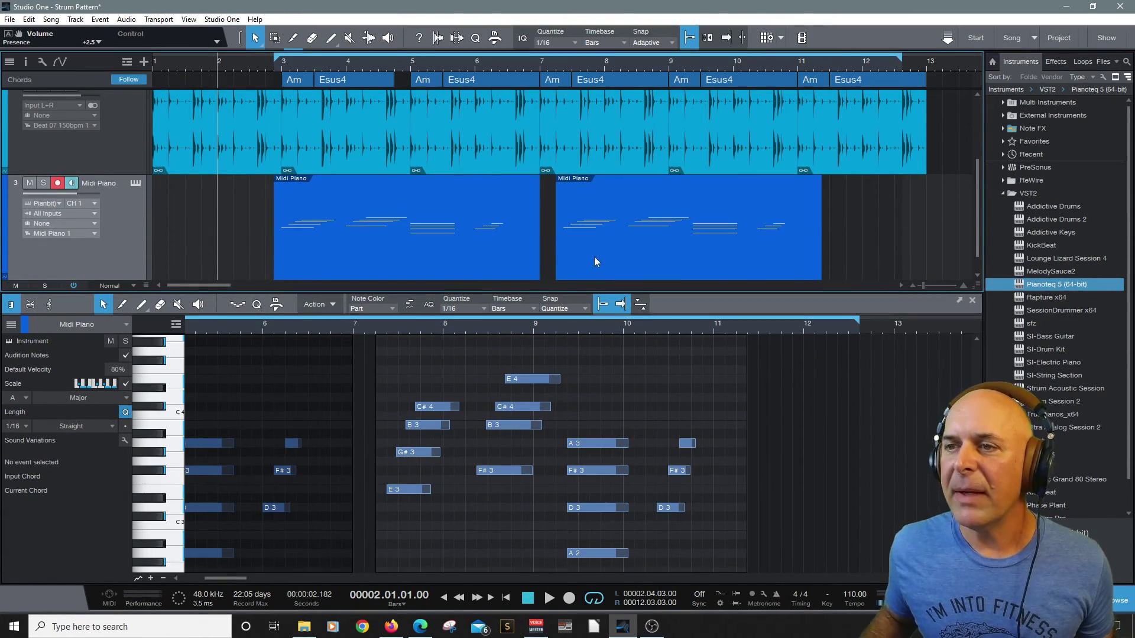
{"action": "left_click_drag", "start_coordinate": [601, 253], "coordinate": [576, 261]}
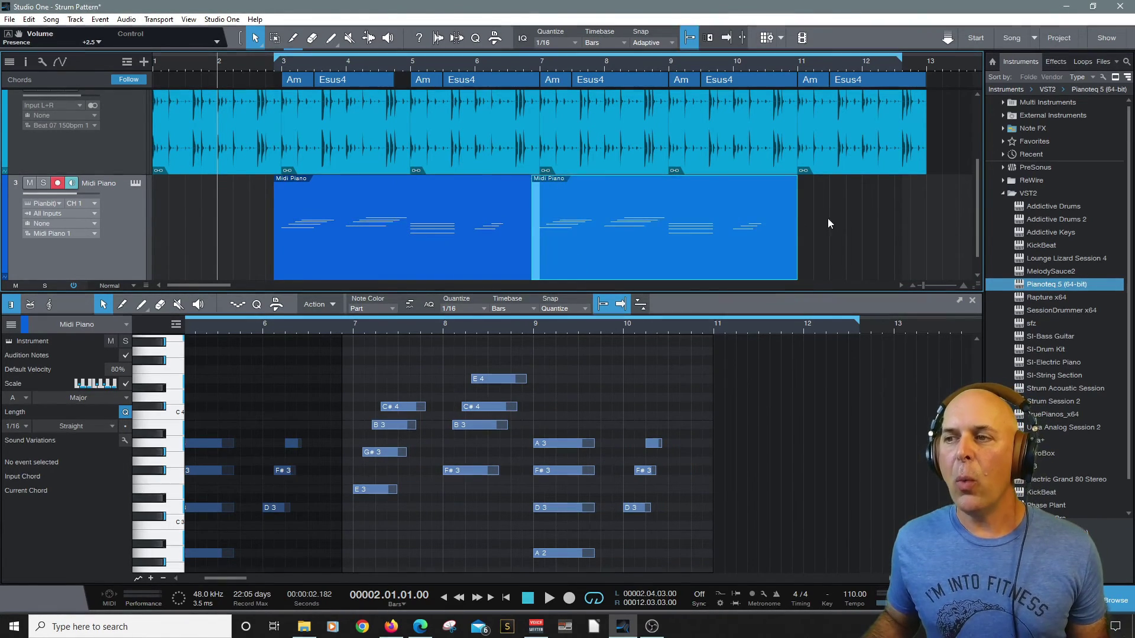
{"action": "left_click", "coordinate": [436, 70]}
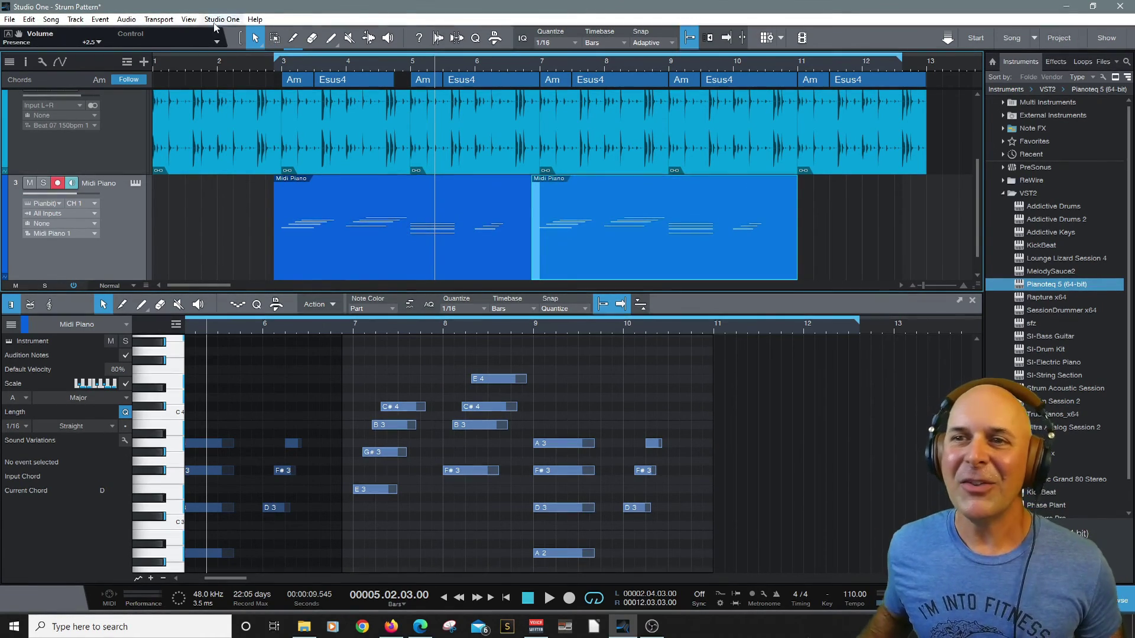
{"action": "left_click", "coordinate": [262, 61]}
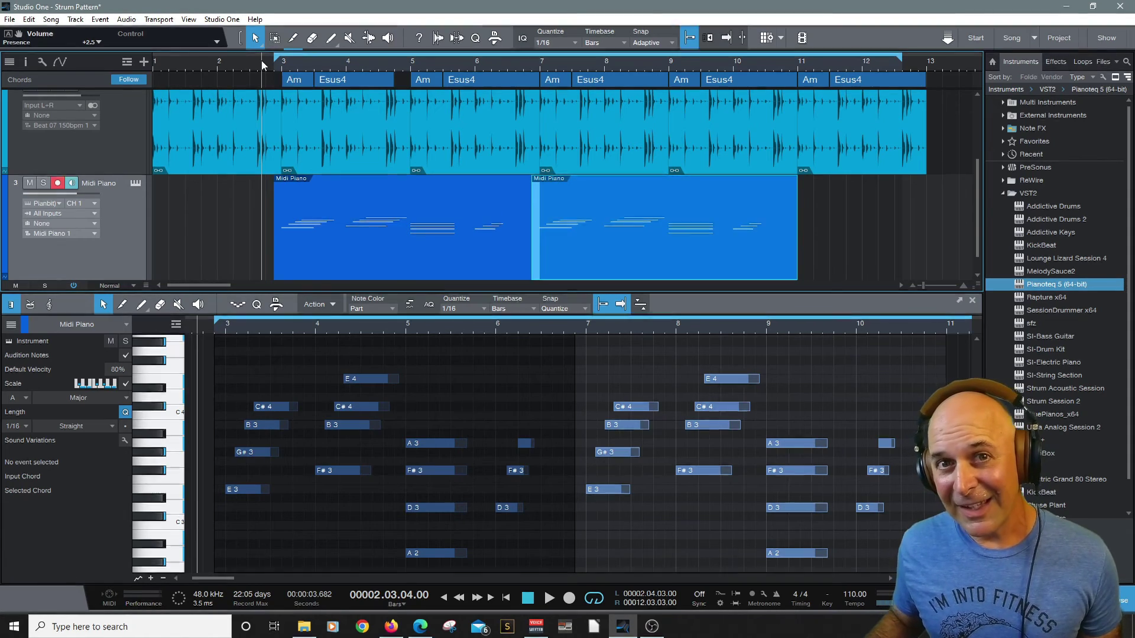
{"action": "key", "text": "space"}
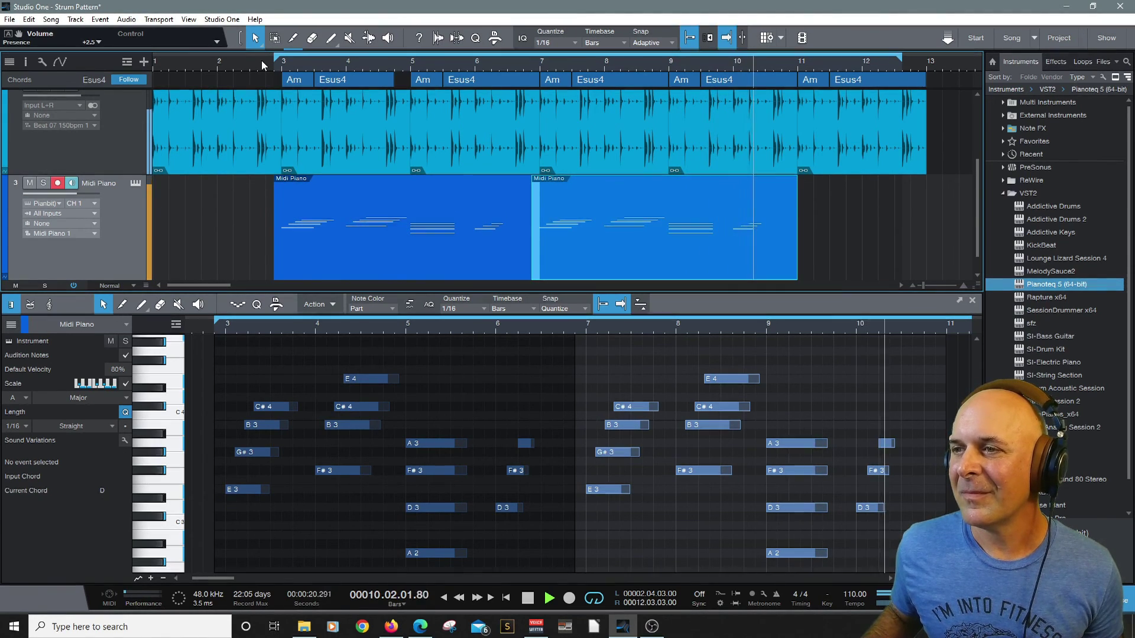
{"action": "key", "text": "space"}
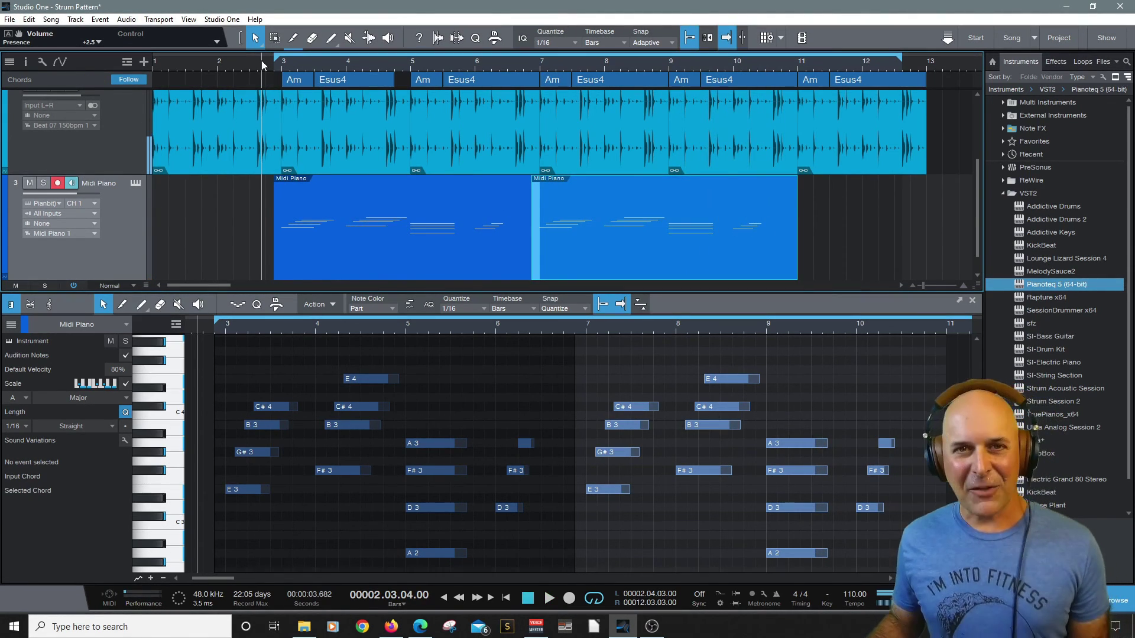